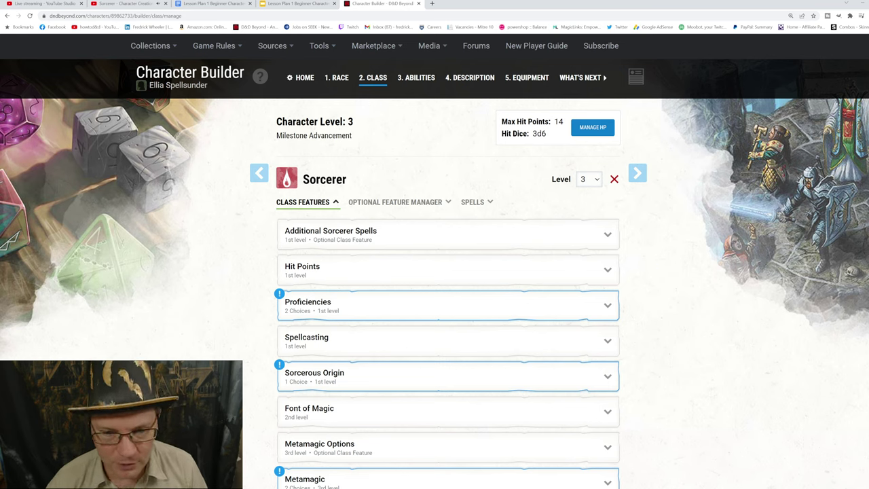
- Override the character's maximum hit points with 15 and apply the change
left_click(593, 127)
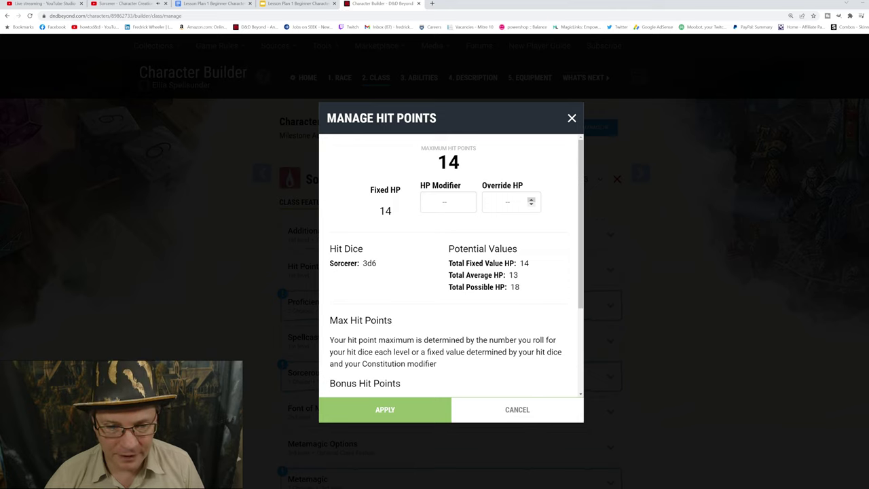
left_click(531, 199)
scroll(531, 201, "up", 10)
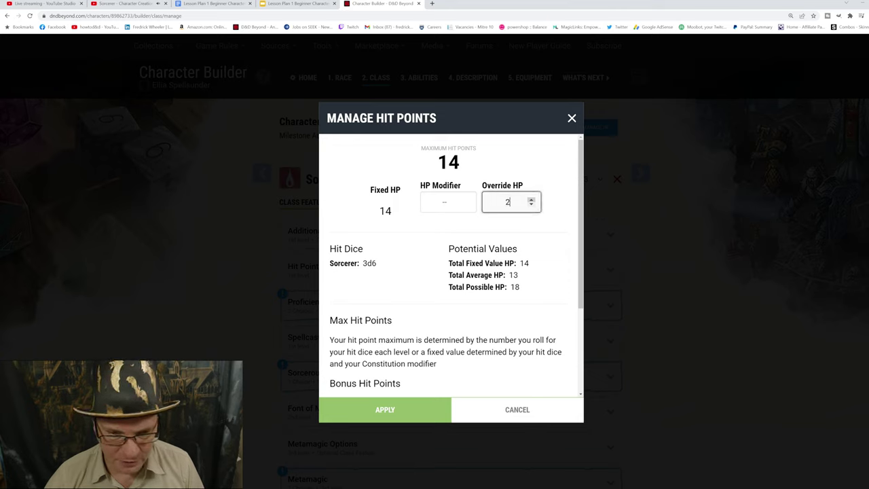
left_click(532, 199)
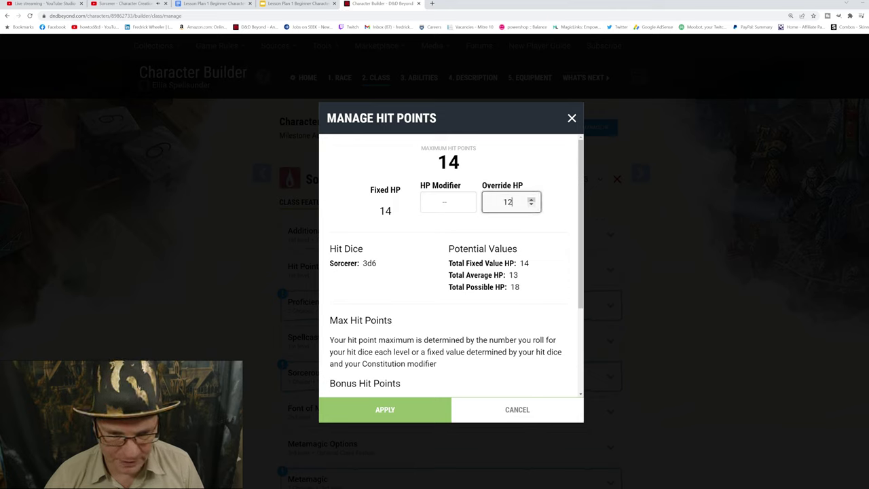
left_click(531, 199)
left_click(532, 199)
left_click(531, 199)
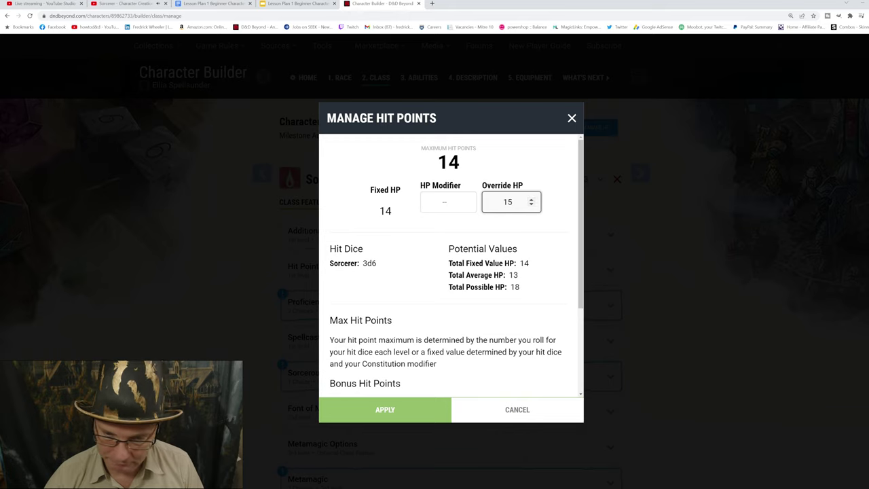
key("Tab")
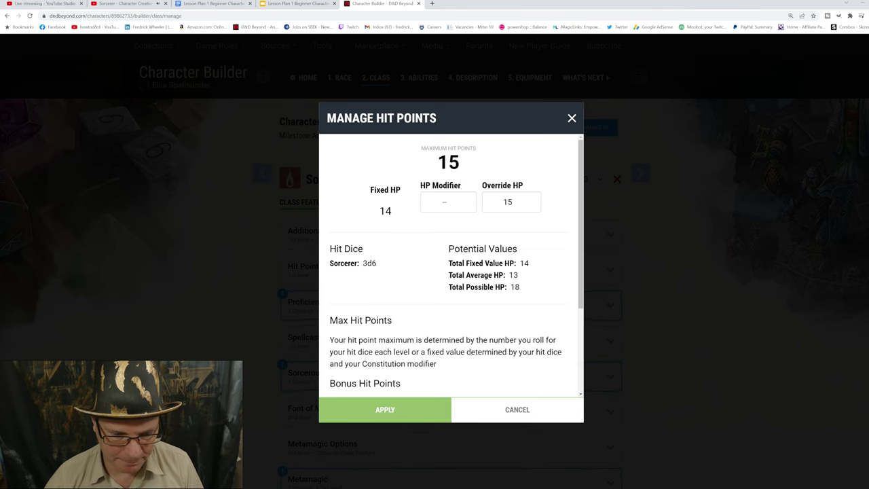
key("Return")
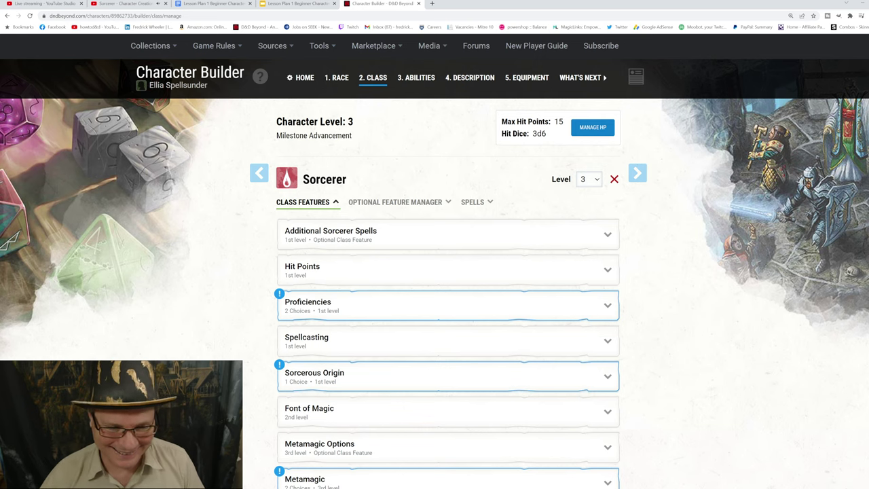
- Choose Persuasion and Arcana as the two Sorcerer skills in the Proficiencies feature
scroll(448, 306, "down", 2)
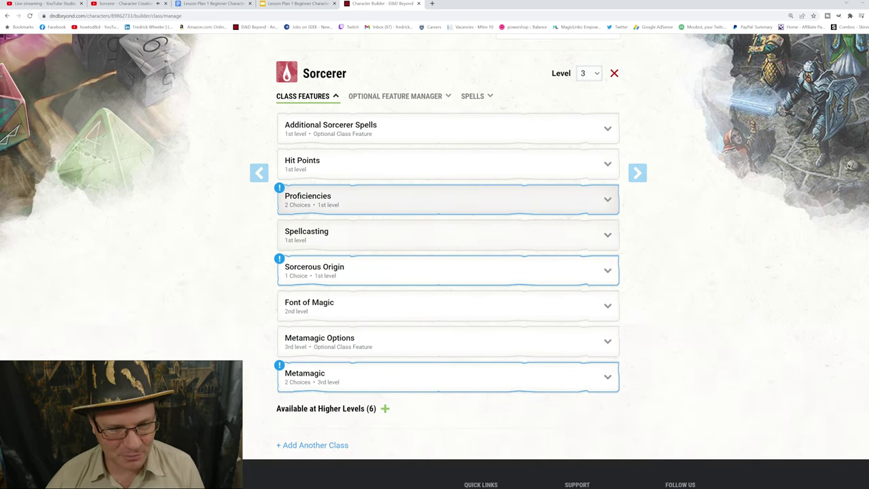
left_click(448, 199)
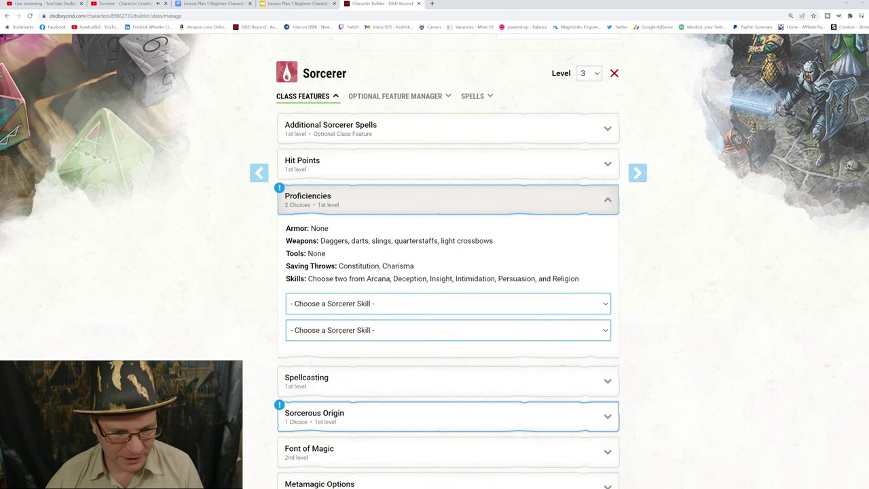
scroll(448, 258, "down", 3)
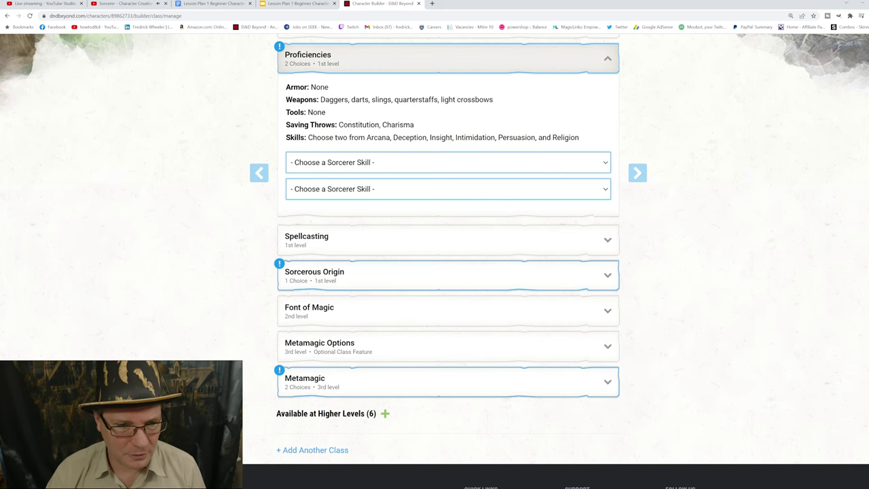
scroll(434, 261, "up", 4)
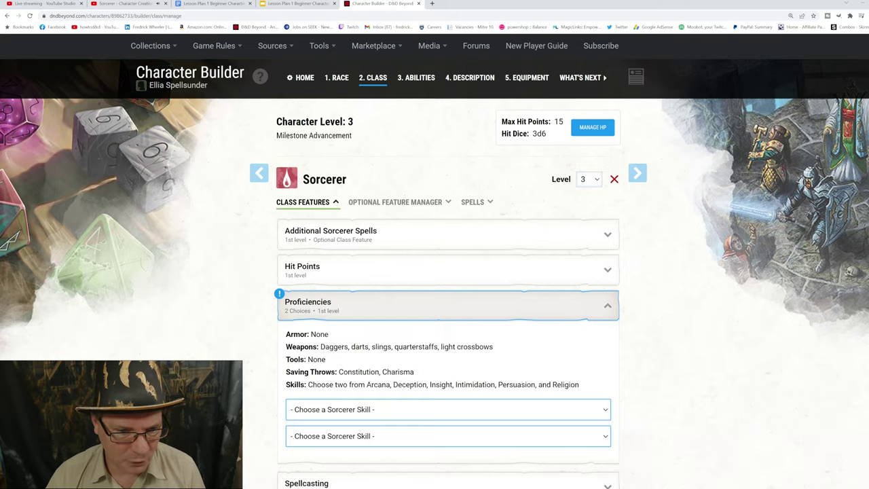
scroll(435, 261, "down", 3)
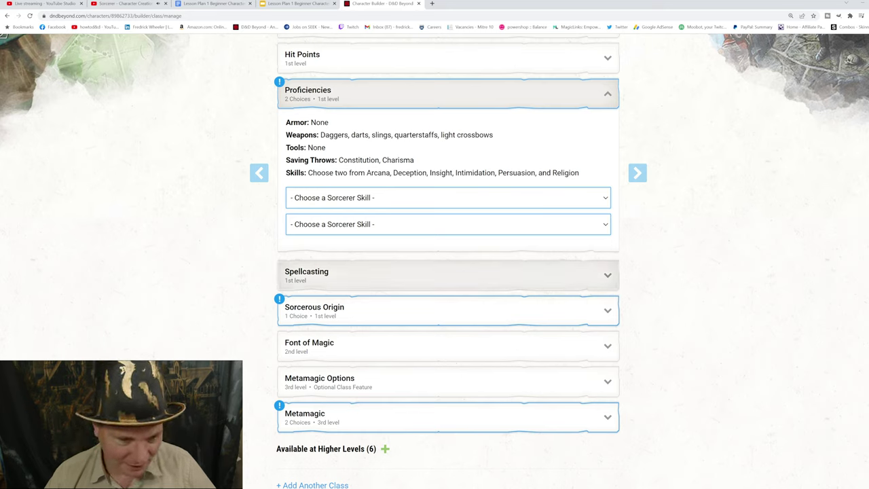
left_click(326, 276)
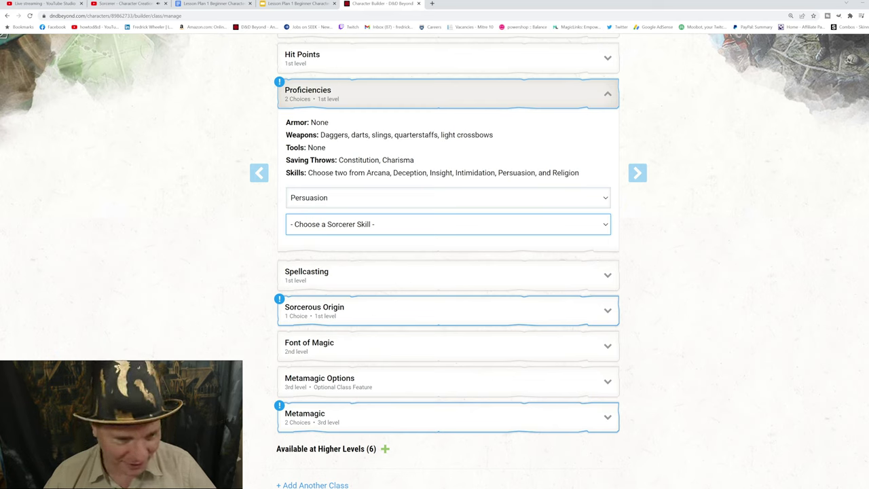
key("Down")
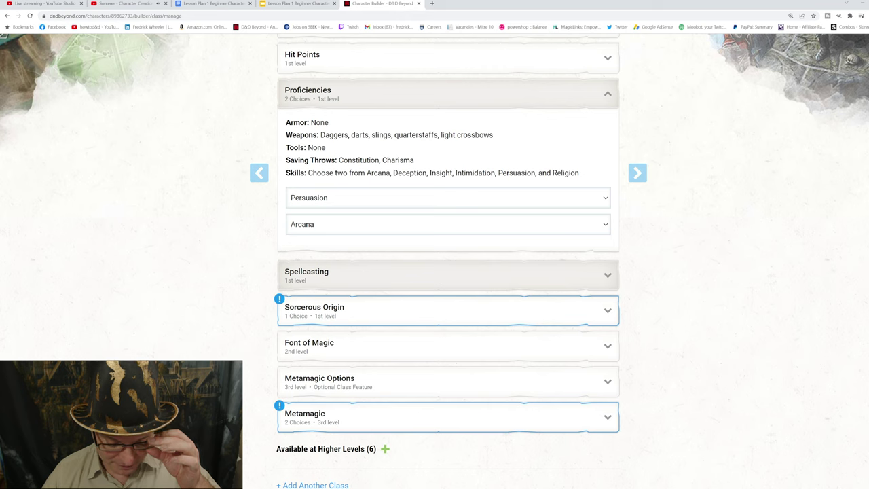
- Set the Sorcerous Origin to Clockwork Soul and look through its Clockwork Magic spell and manifestation tables
left_click(441, 311)
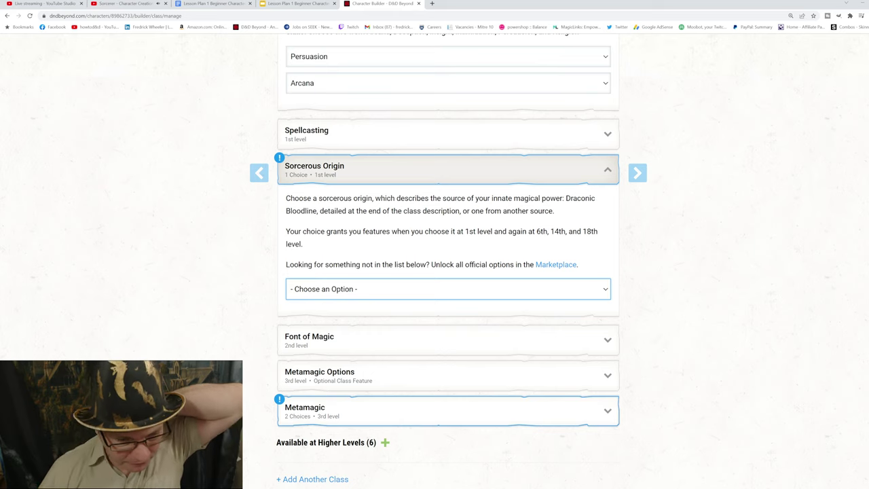
key("c")
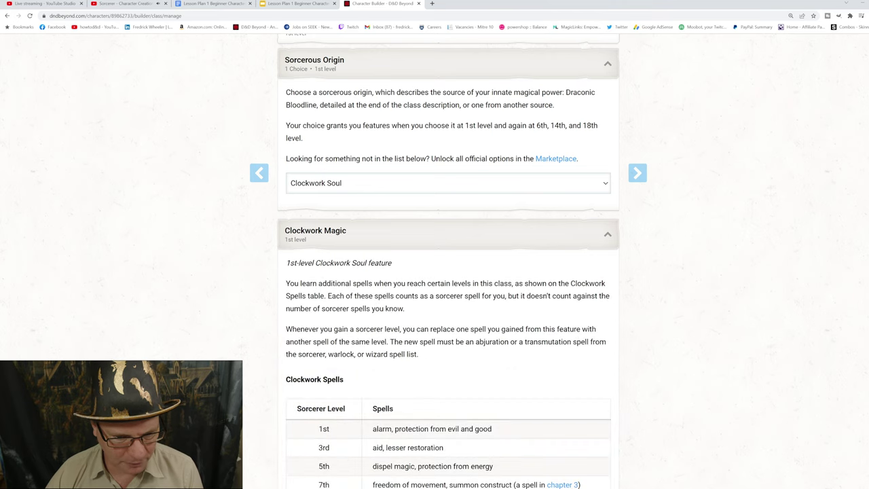
scroll(448, 271, "down", 4)
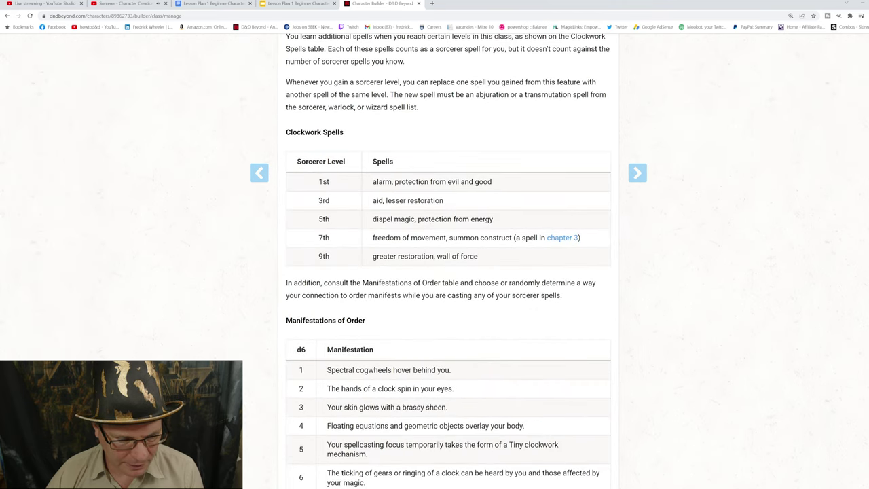
scroll(448, 272, "down", 3)
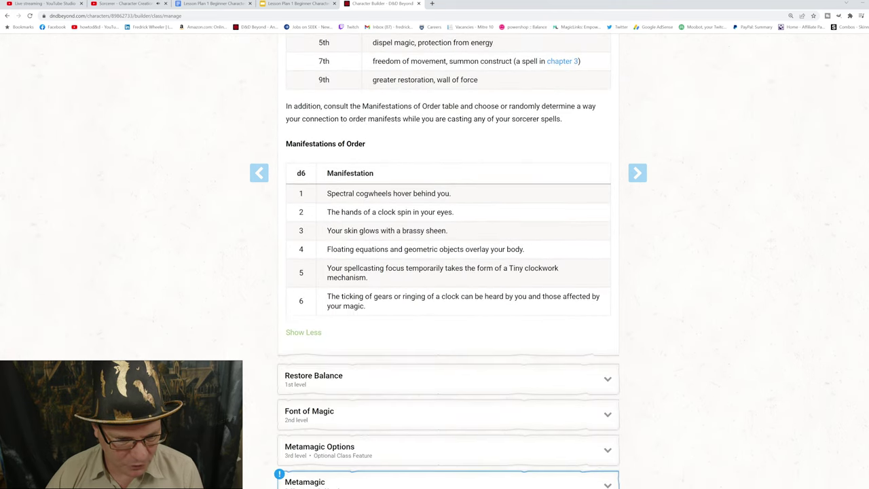
scroll(448, 271, "down", 2)
- Read the full descriptions of the Restore Balance, Font of Magic and Metamagic Options features
left_click(449, 273)
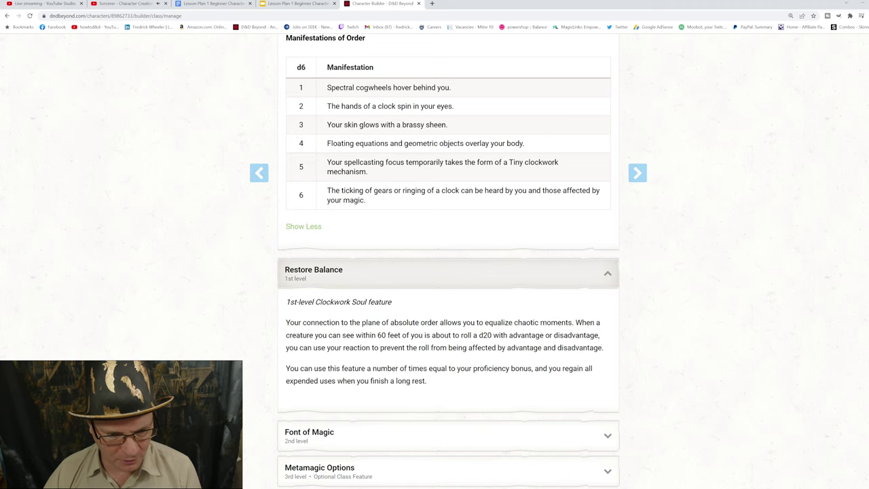
scroll(448, 258, "down", 3)
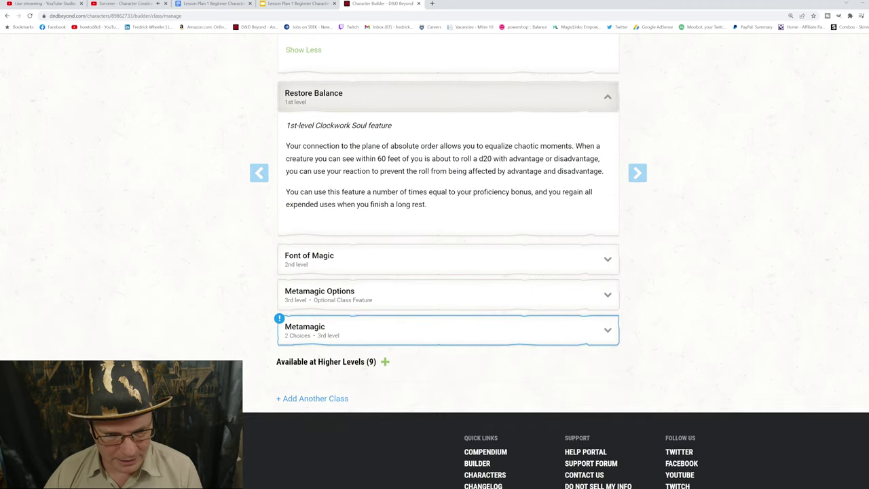
left_click(445, 259)
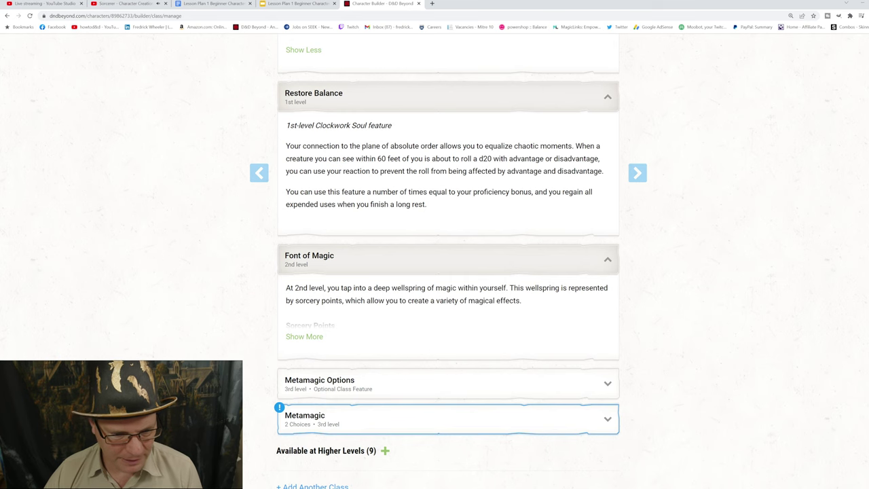
left_click(304, 336)
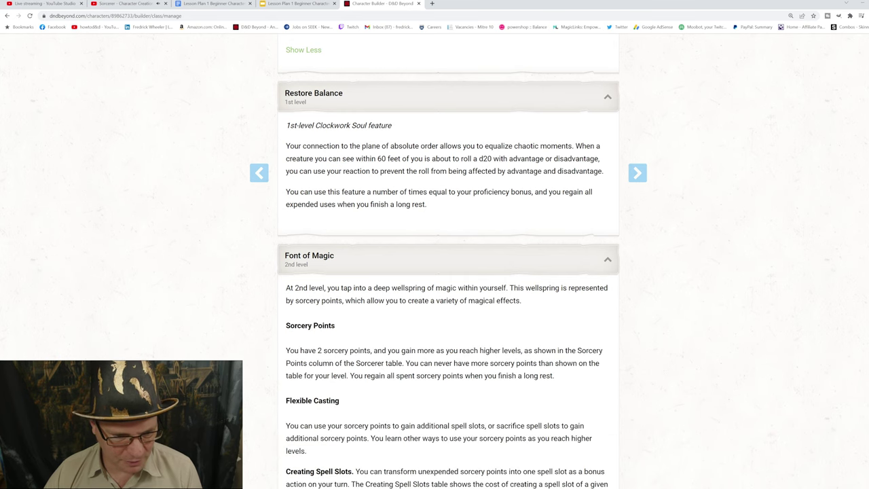
scroll(448, 258, "down", 3)
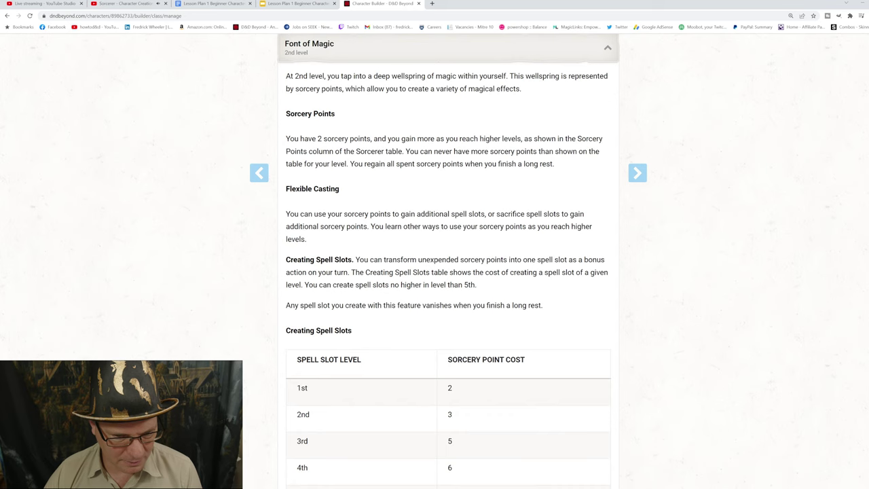
scroll(448, 258, "down", 3)
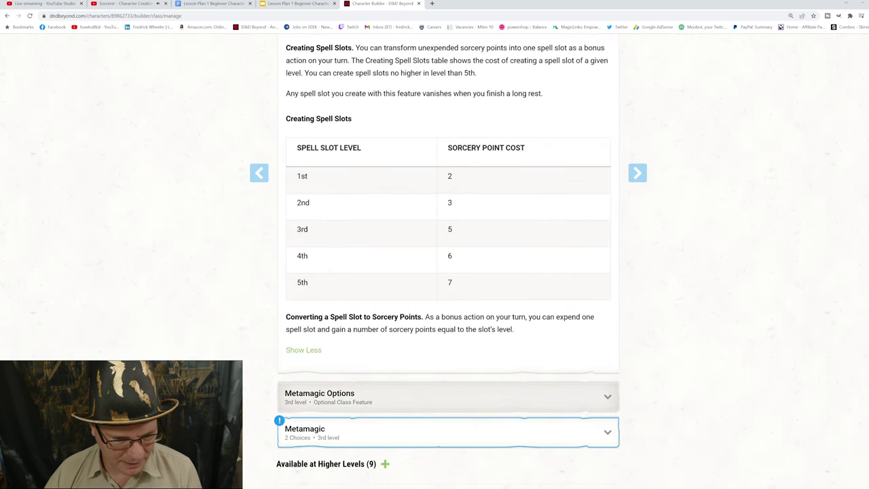
left_click(448, 397)
scroll(448, 396, "down", 2)
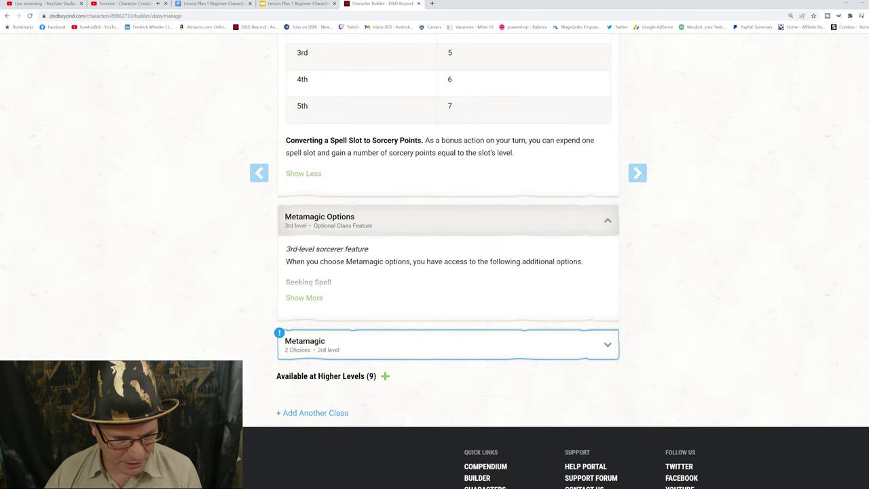
left_click(305, 298)
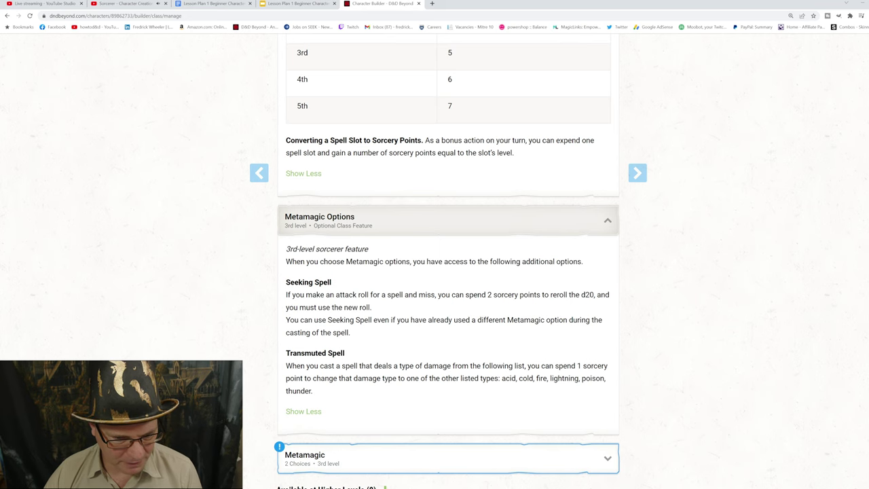
- Choose Subtle Spell and Twinned Spell as the two 3rd-level Metamagic options
scroll(449, 272, "down", 3)
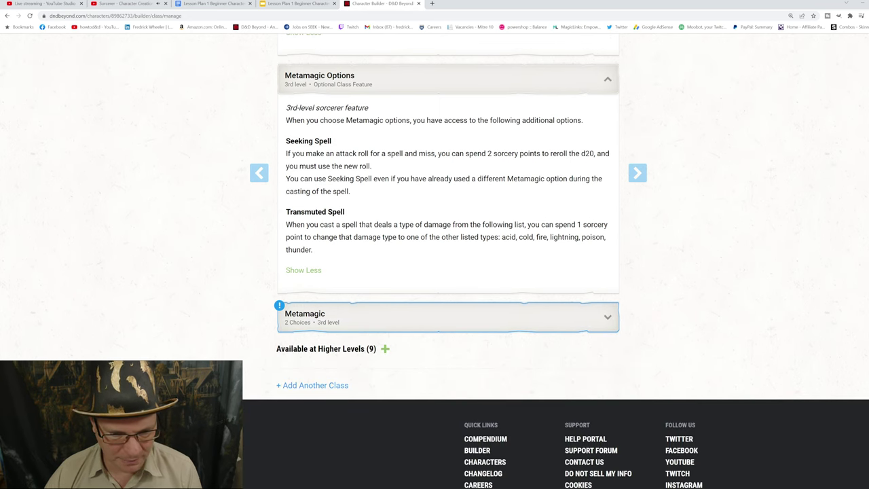
left_click(448, 317)
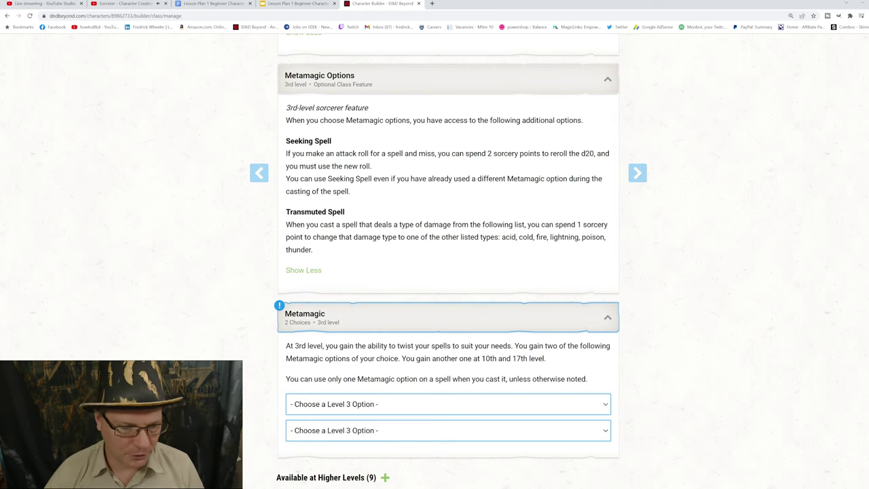
scroll(448, 265, "down", 3)
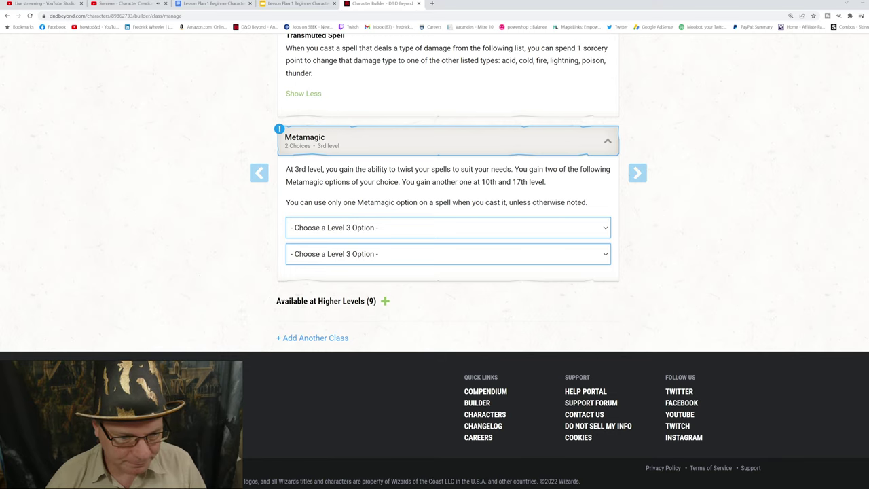
key("Return")
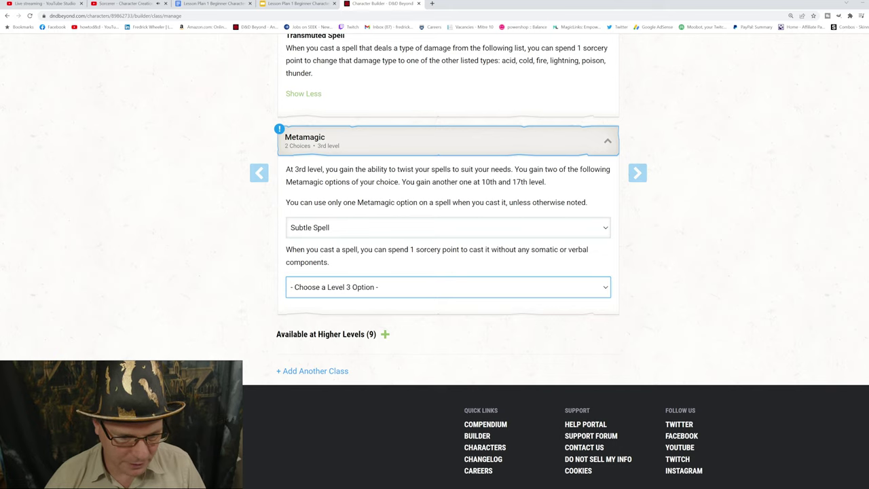
key("Return")
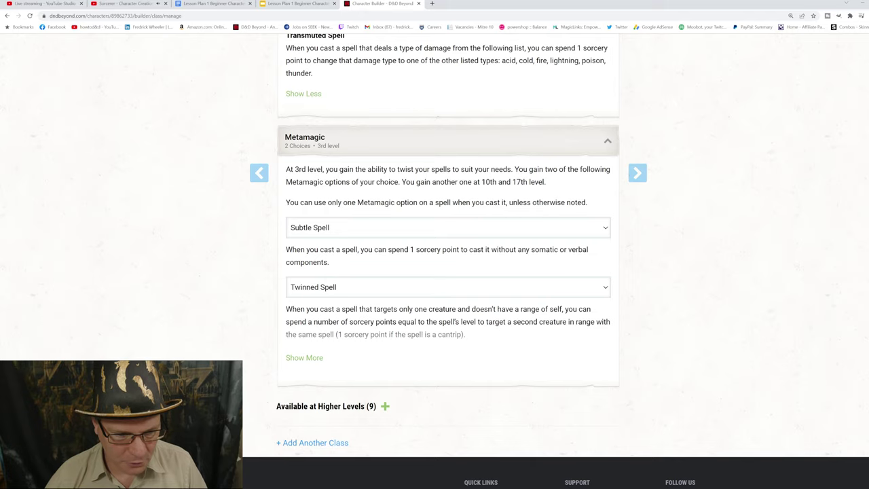
- Advance to the Abilities stage and set the ability score generation method to Manual/Rolled
scroll(435, 258, "down", 2)
scroll(434, 258, "up", 10)
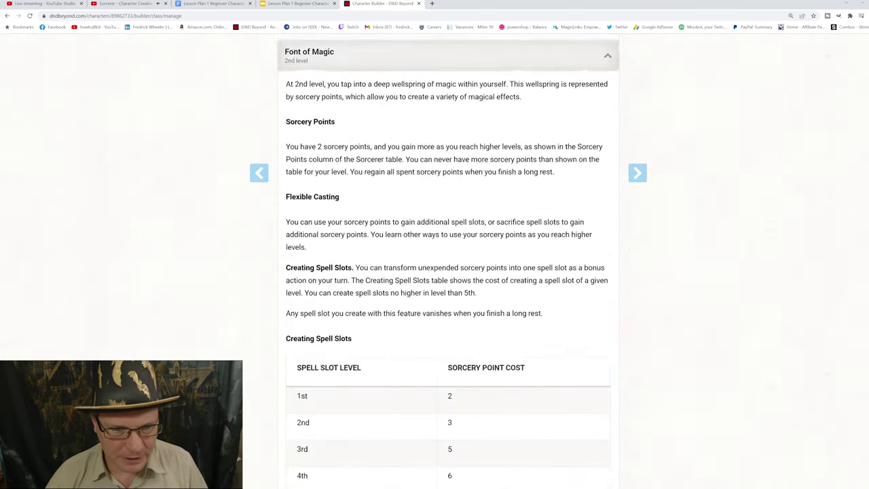
scroll(435, 258, "up", 15)
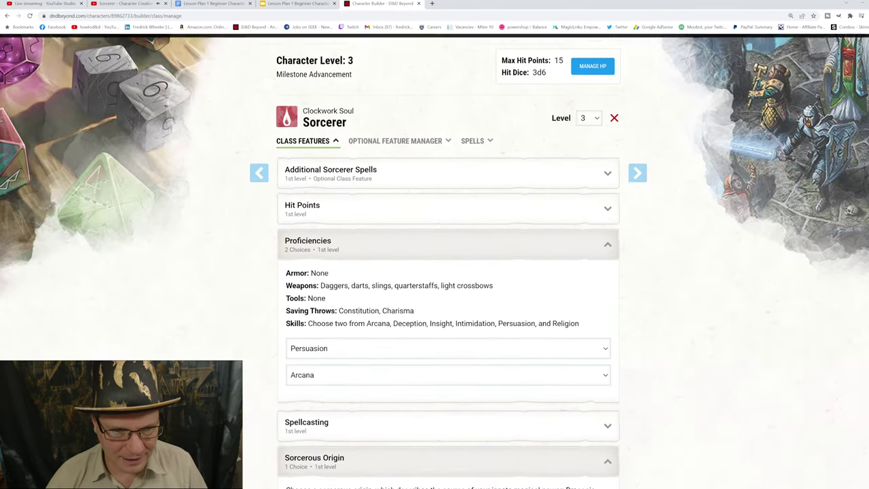
scroll(434, 258, "up", 3)
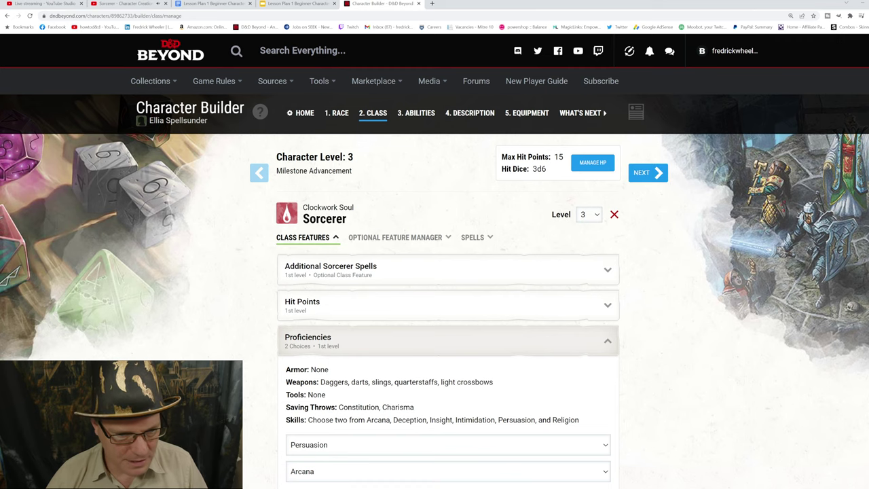
left_click(647, 172)
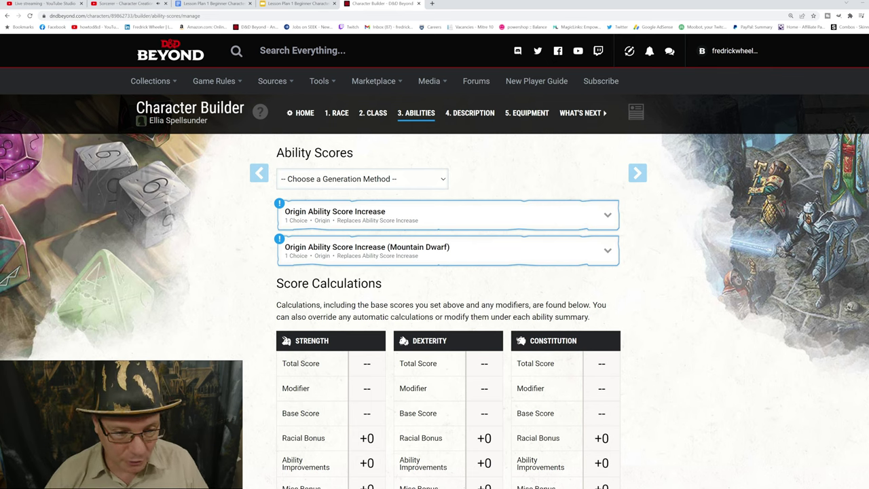
key("m")
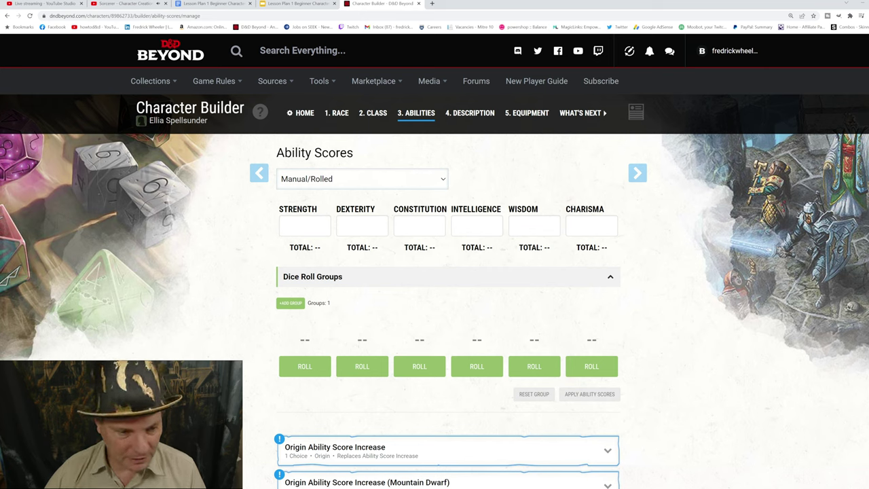
- Set the base Charisma score to 18 and clear the Strength score
left_click(305, 225)
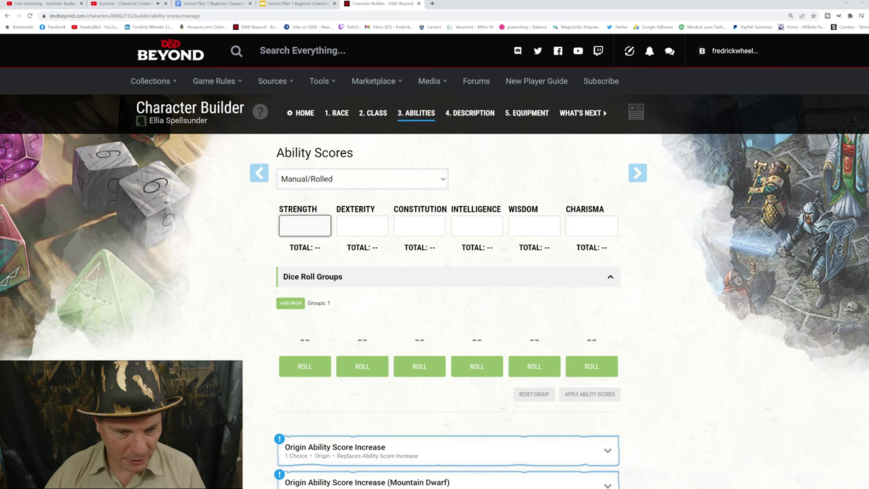
left_click(591, 226)
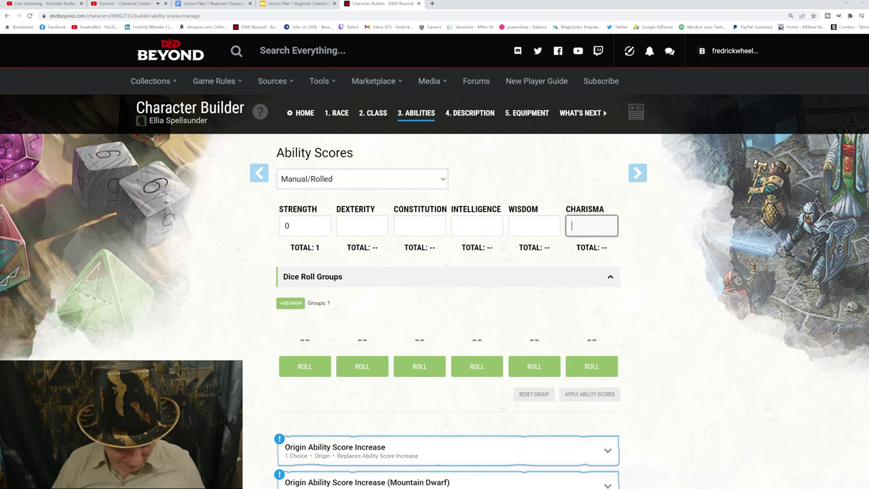
type("18")
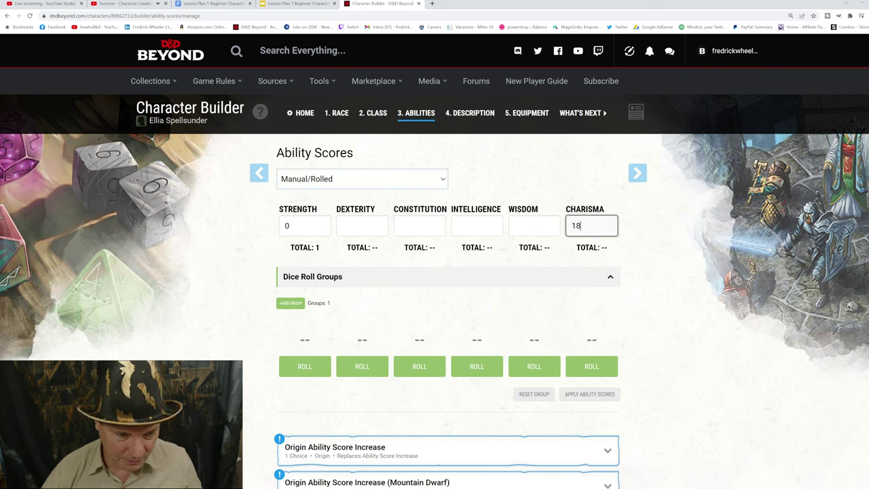
left_click(304, 225)
key("BackSpace")
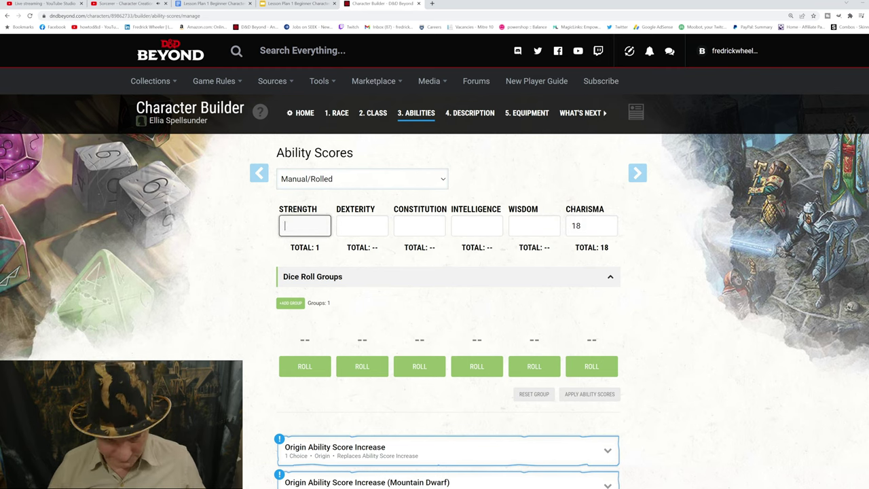
- Set the base Dexterity and Constitution scores to 14 each and the base Strength score to 7
left_click(362, 226)
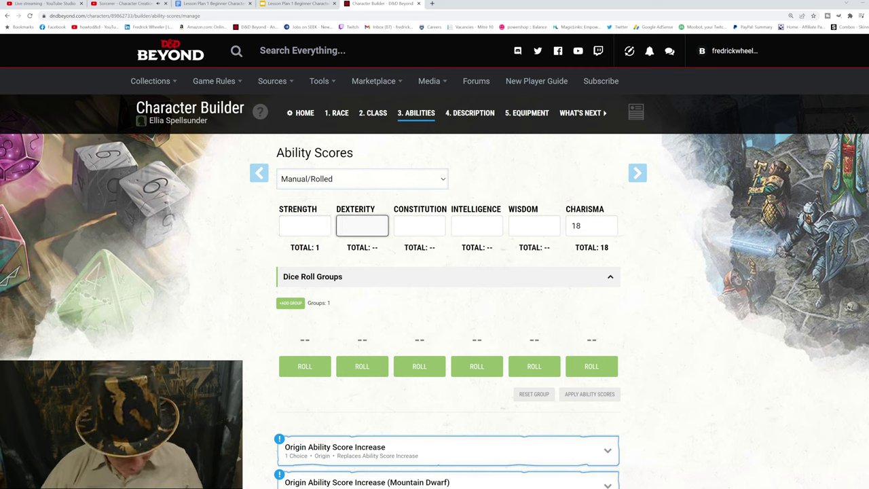
type("14")
left_click(419, 226)
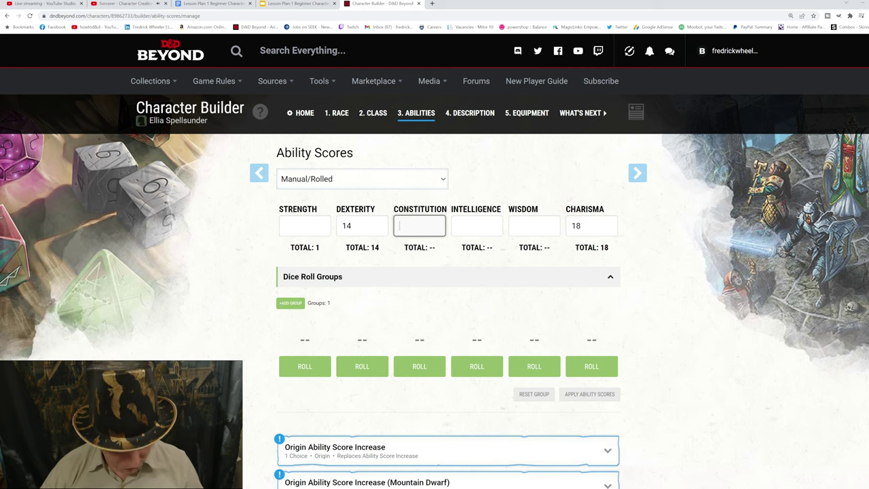
type("14")
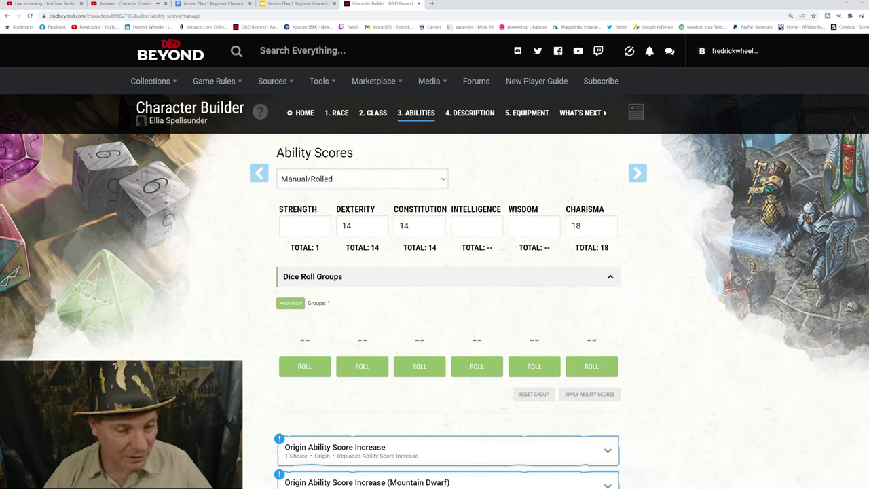
left_click(305, 226)
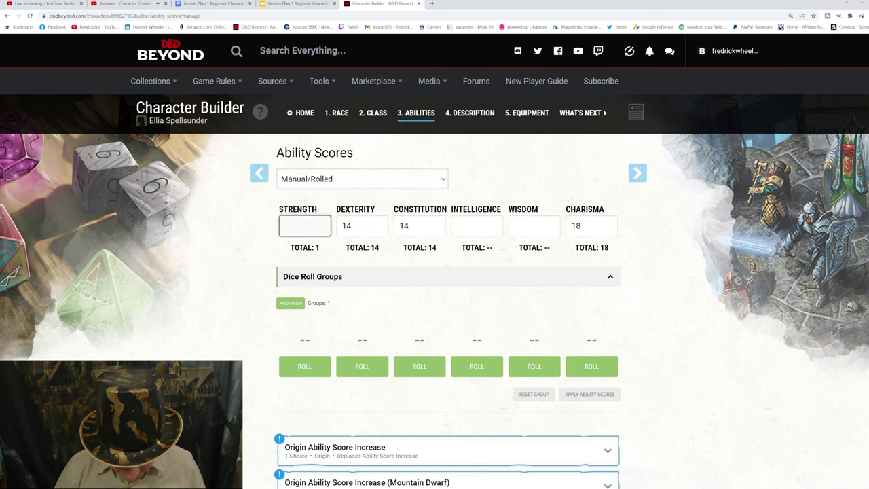
type("7")
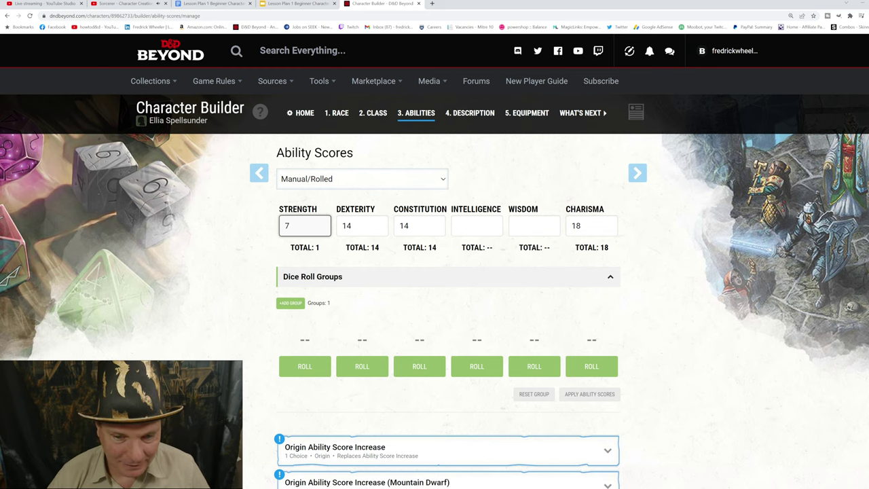
key("Tab")
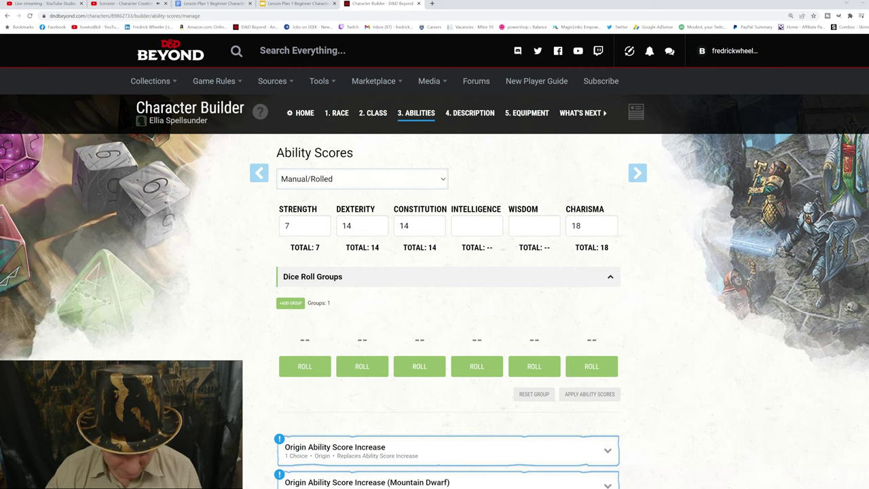
- Set the base Intelligence score to 13 and the base Wisdom score to 10
left_click(476, 226)
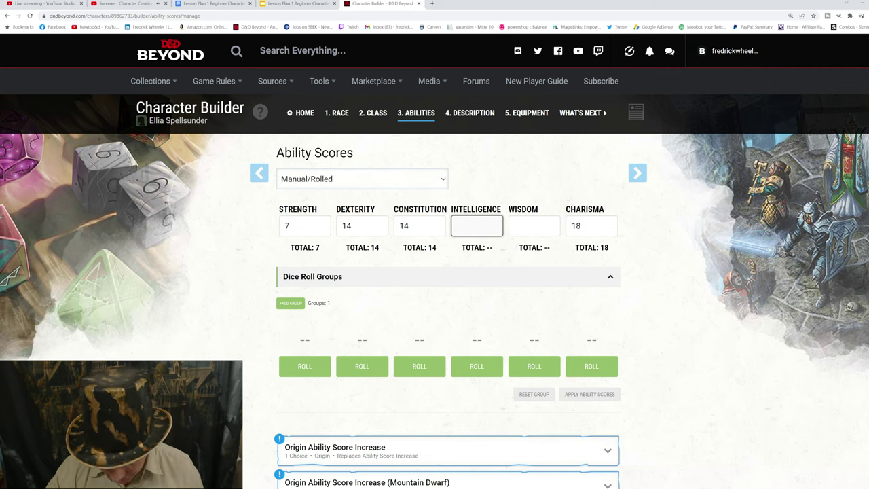
type("13")
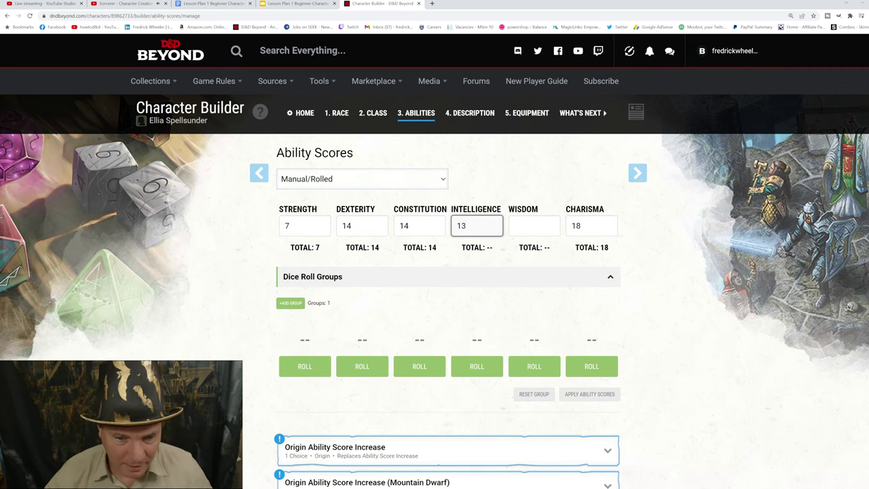
left_click(533, 225)
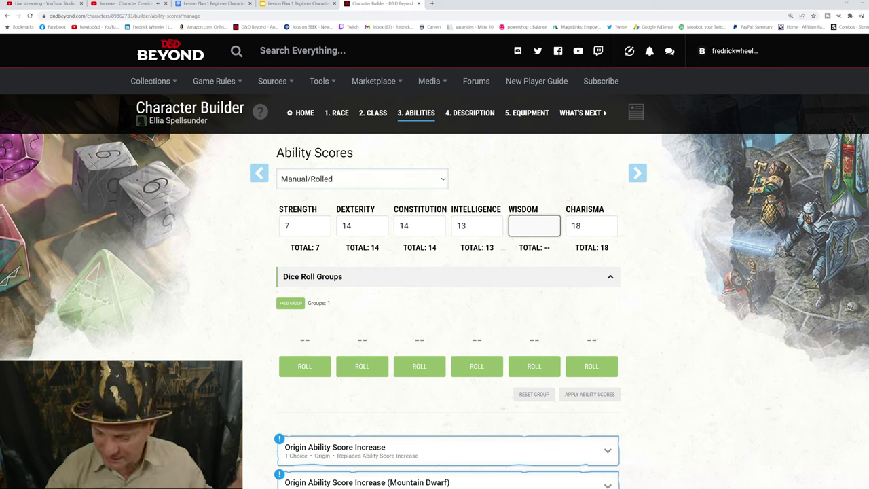
type("10")
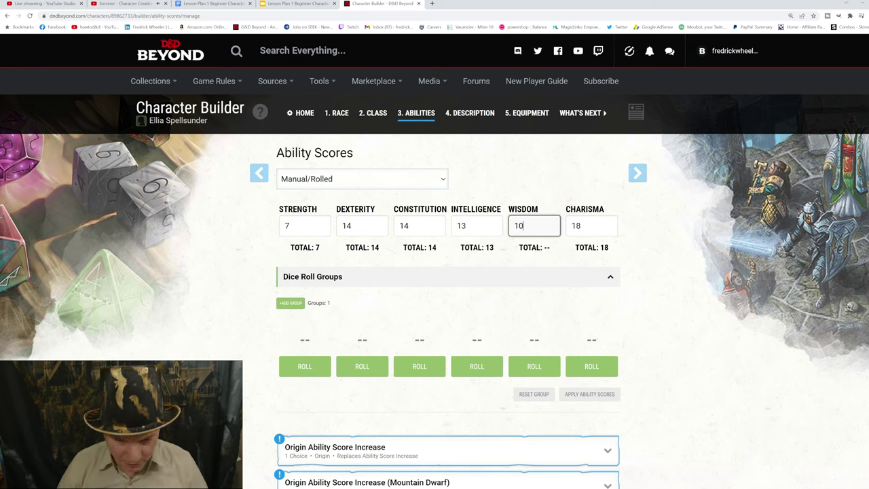
key("Return")
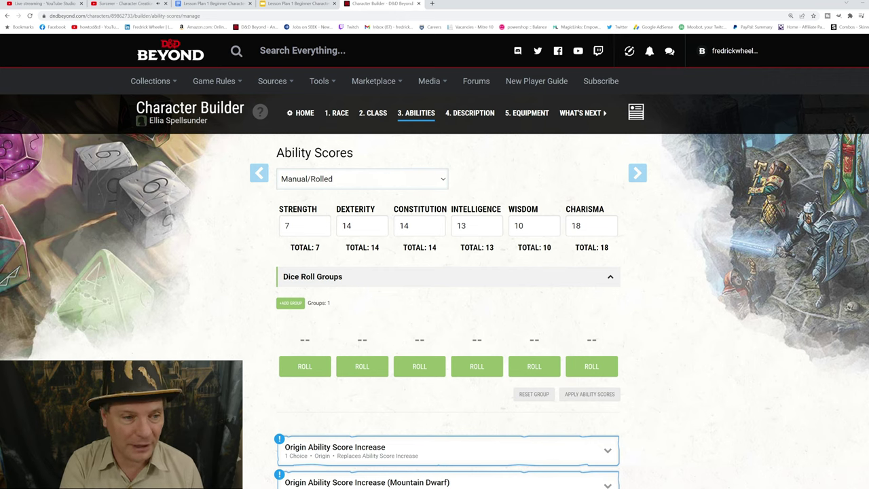
- Expand both Origin Ability Score Increase choices, including the Mountain Dwarf one, and read their rules alongside the base scores
scroll(434, 261, "down", 2)
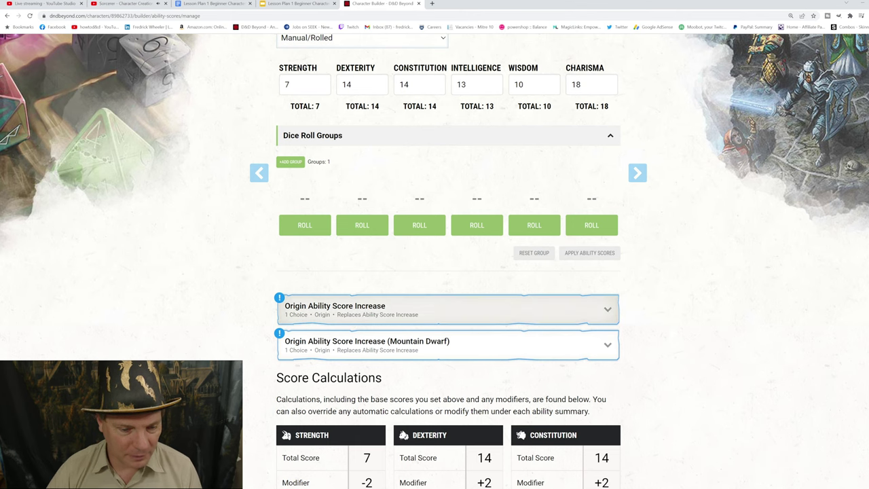
left_click(448, 309)
scroll(434, 261, "down", 1)
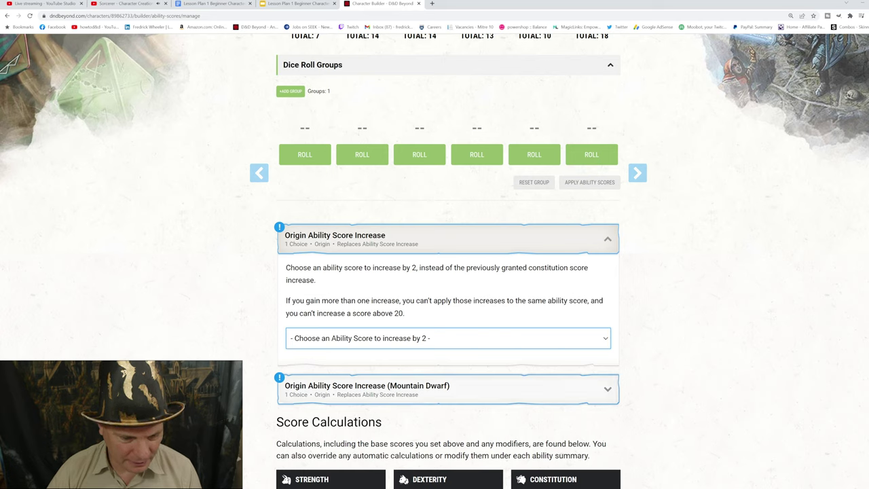
left_click(608, 389)
scroll(434, 272, "down", 2)
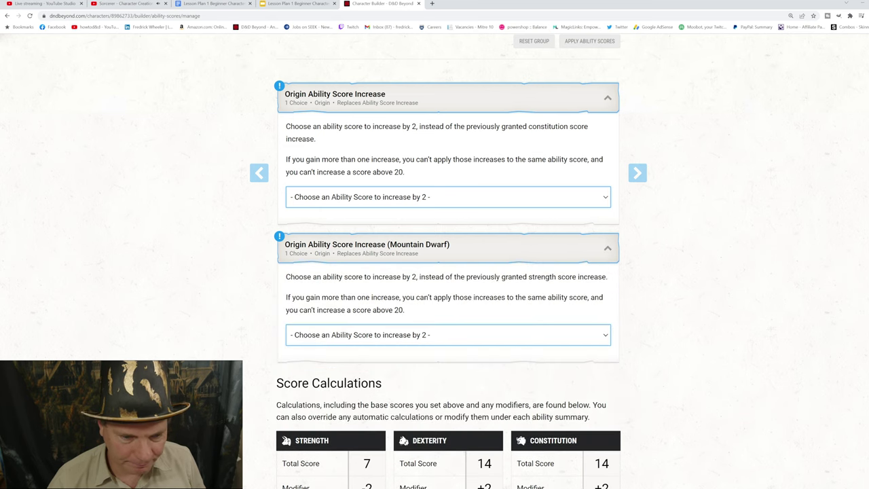
scroll(434, 272, "up", 3)
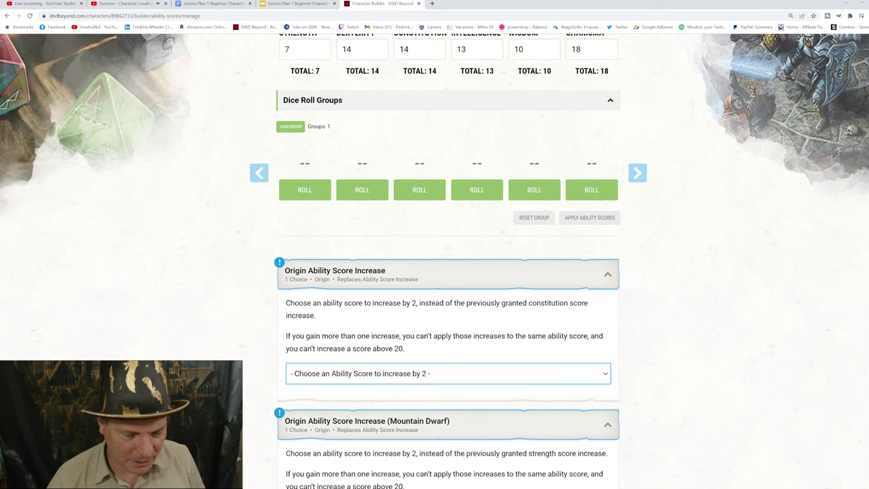
scroll(435, 272, "up", 3)
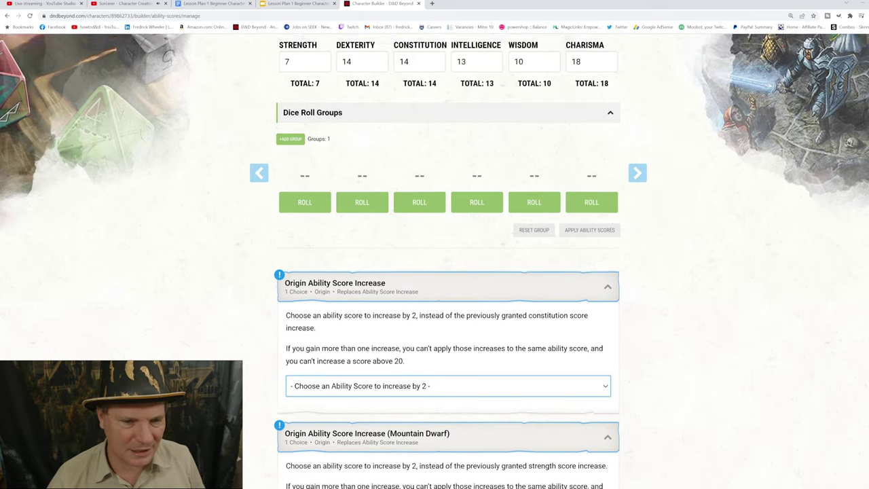
scroll(435, 272, "down", 3)
scroll(434, 271, "down", 2)
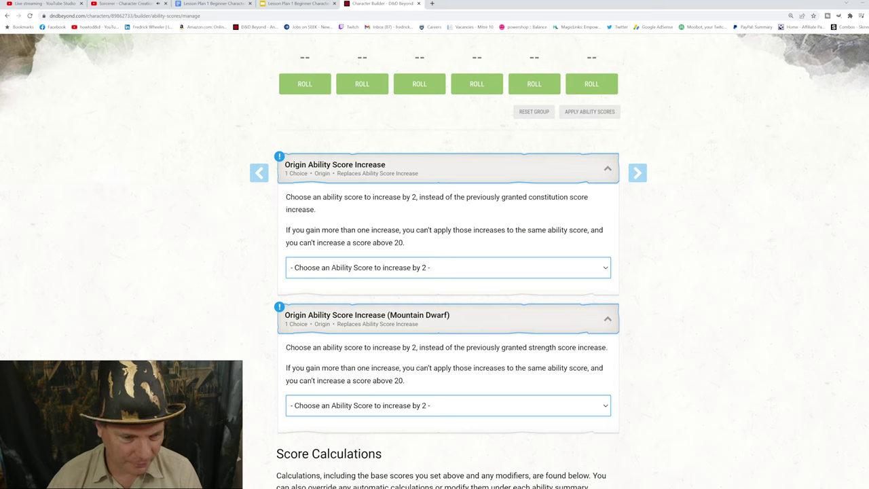
- Assign the first origin increase of 2 to the Constitution Score and the Mountain Dwarf increase of 2 to the Charisma Score
key("c")
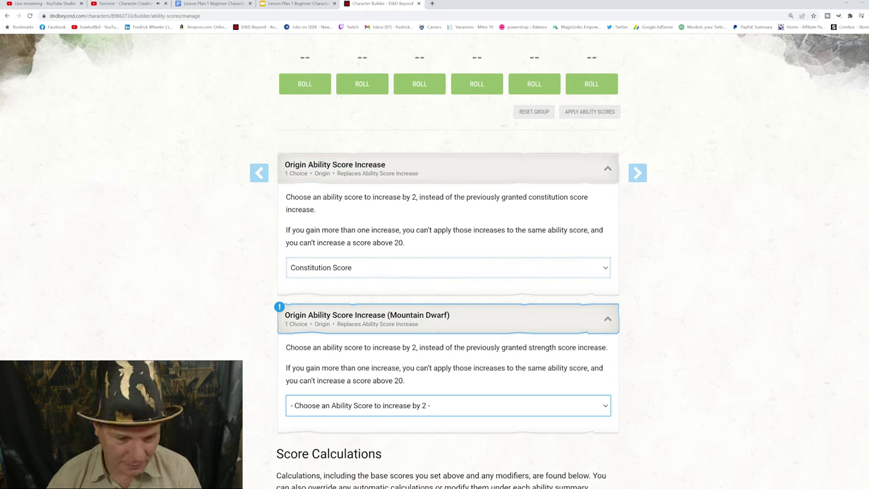
scroll(435, 261, "down", 2)
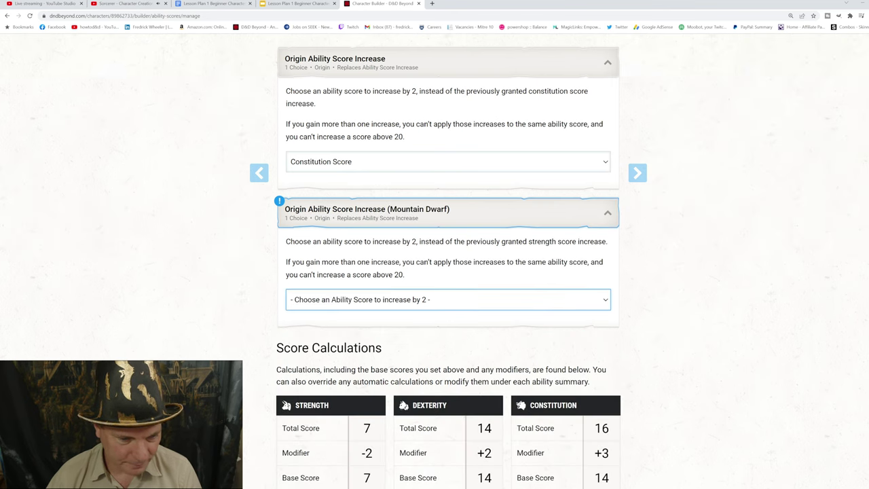
key("c")
scroll(435, 261, "up", 2)
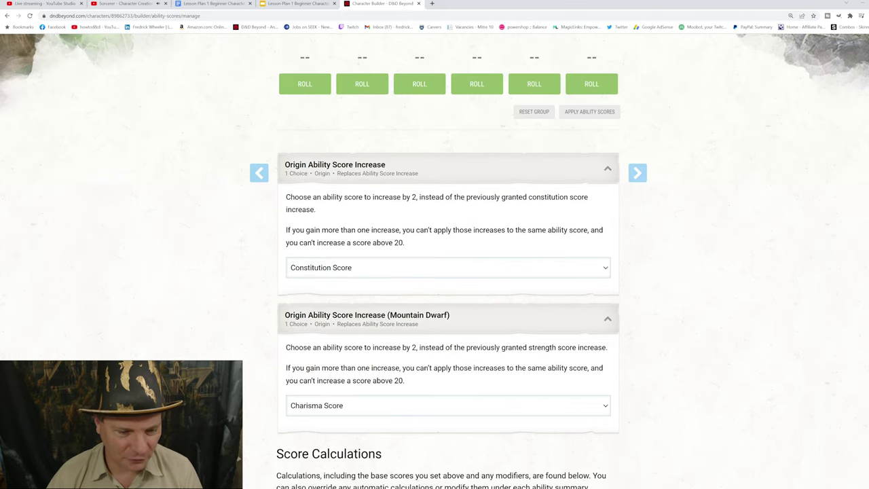
- Examine the Score Calculations of all six abilities, including their totals, modifiers and racial bonuses
scroll(435, 261, "down", 3)
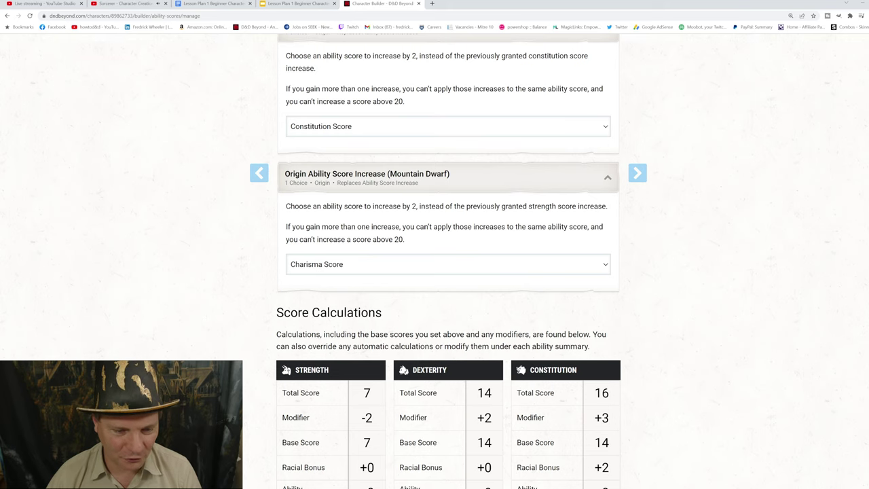
scroll(449, 261, "down", 4)
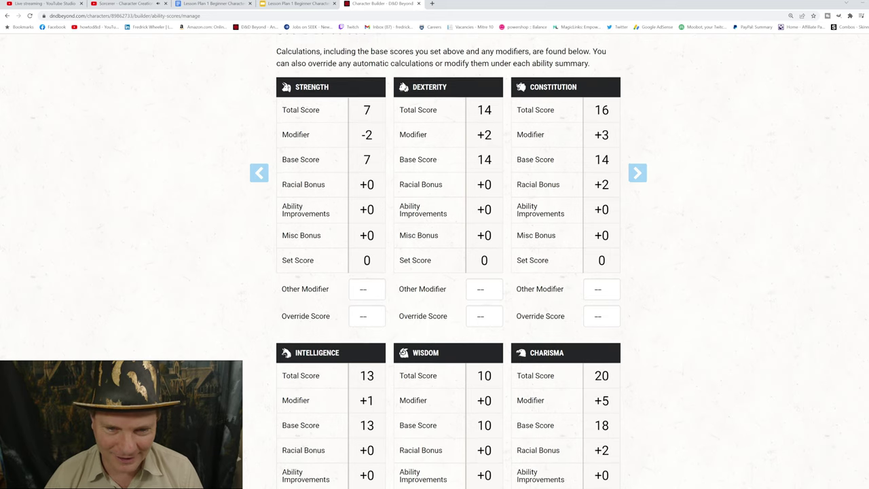
scroll(435, 261, "down", 2)
scroll(448, 260, "up", 3)
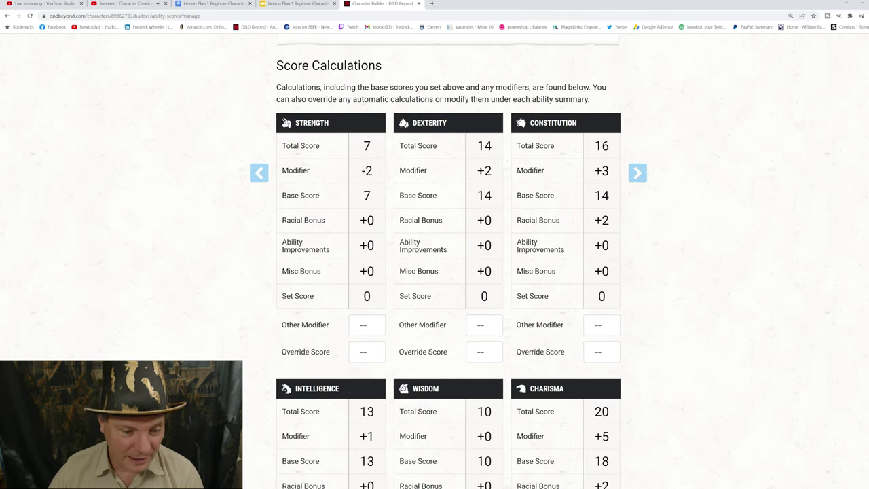
scroll(448, 272, "down", 2)
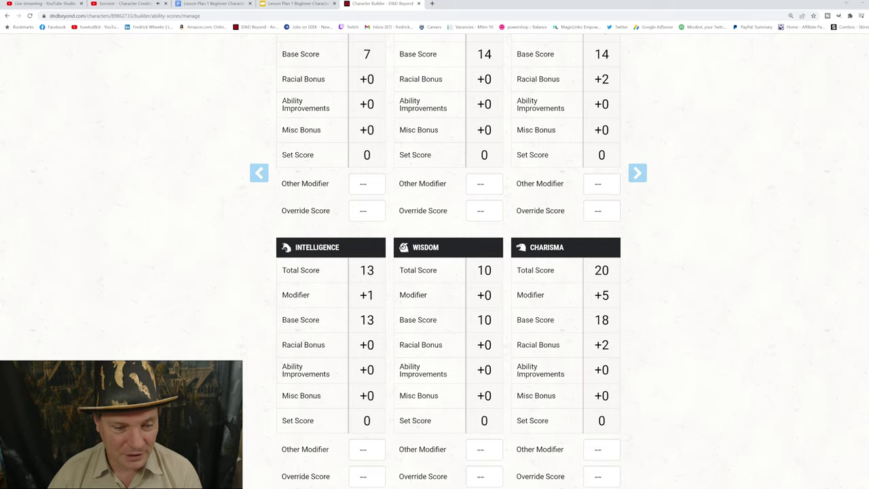
scroll(448, 272, "down", 2)
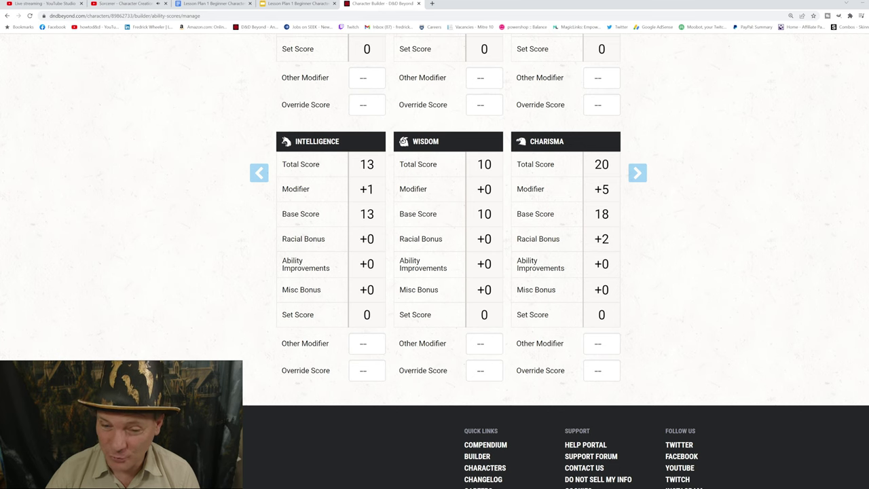
scroll(435, 272, "down", 1)
- Review the whole abilities page again, comparing the base scores and origin increases with the calculated totals
scroll(435, 271, "up", 5)
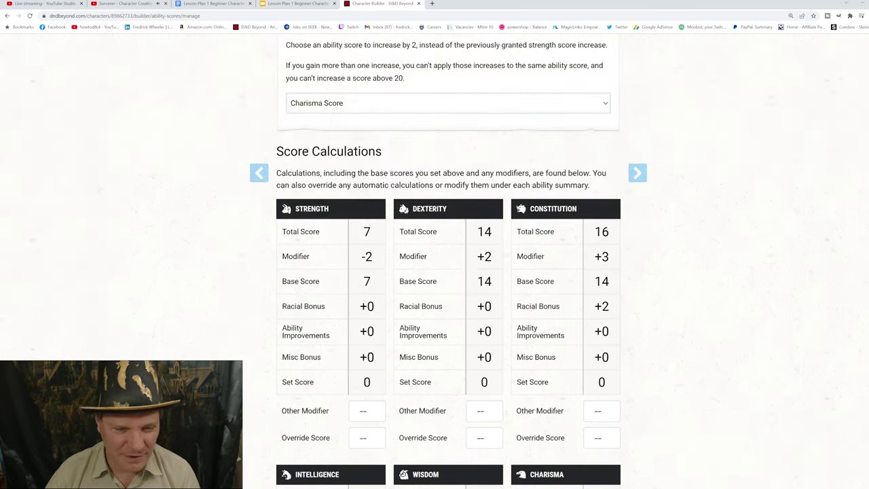
scroll(435, 272, "up", 10)
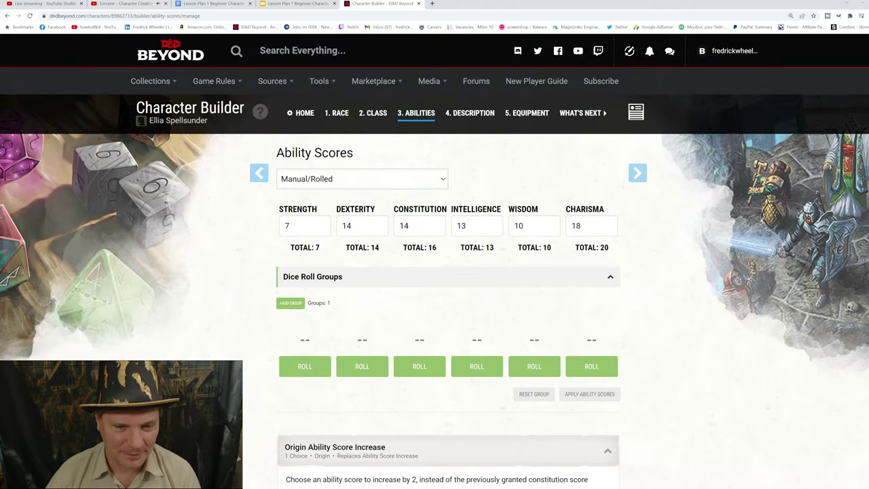
scroll(435, 271, "down", 3)
scroll(435, 272, "down", 3)
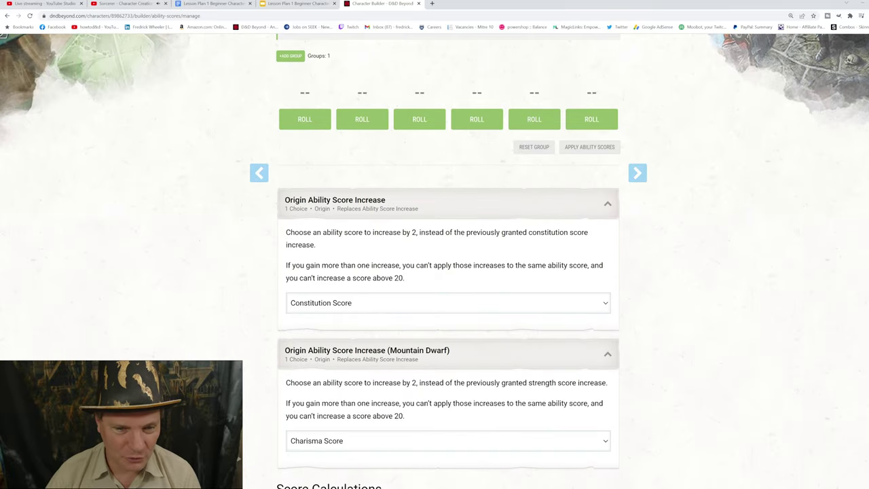
scroll(434, 272, "up", 6)
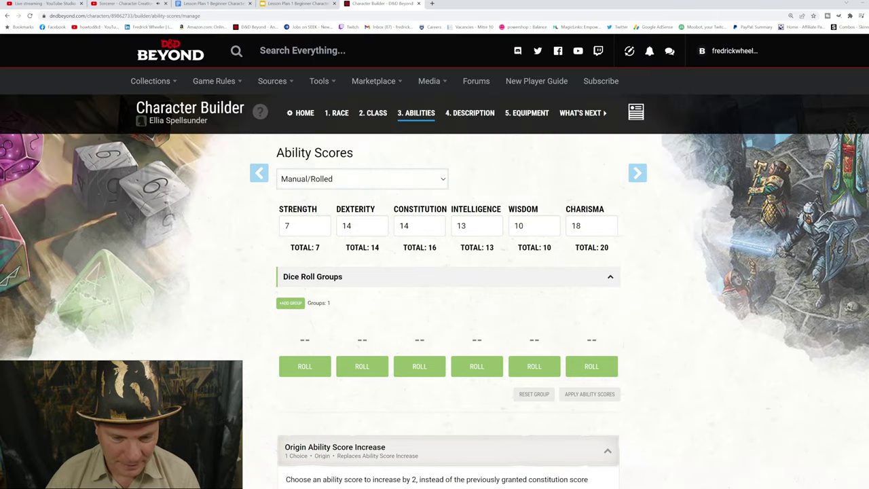
scroll(435, 272, "down", 13)
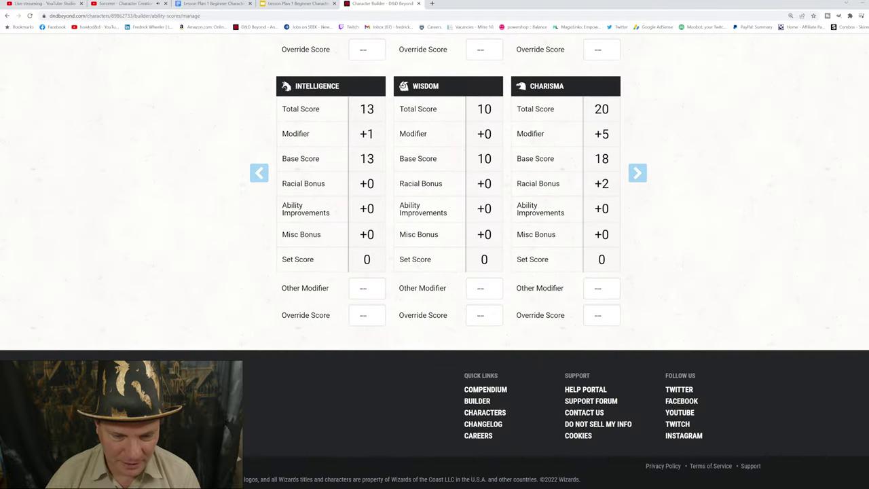
scroll(434, 272, "up", 4)
scroll(435, 272, "up", 10)
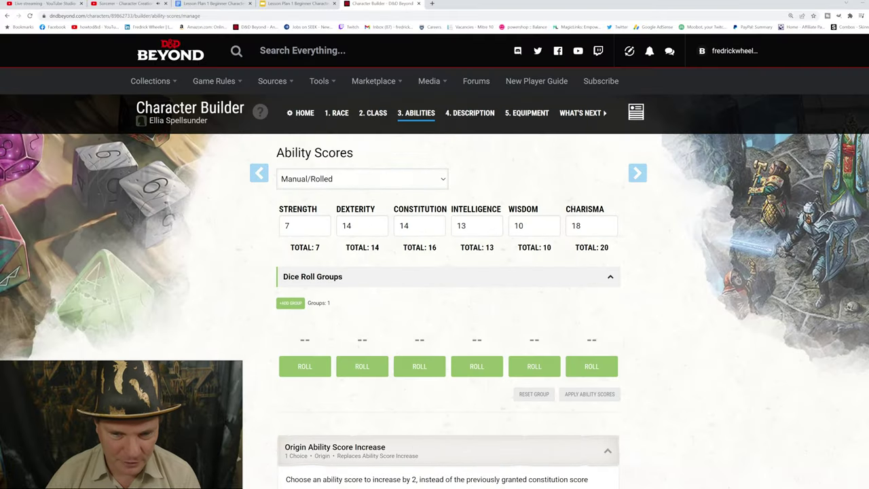
- Advance to the character description and choose the Clan Crafter background with Tinker's Tools as the tool proficiency
left_click(647, 172)
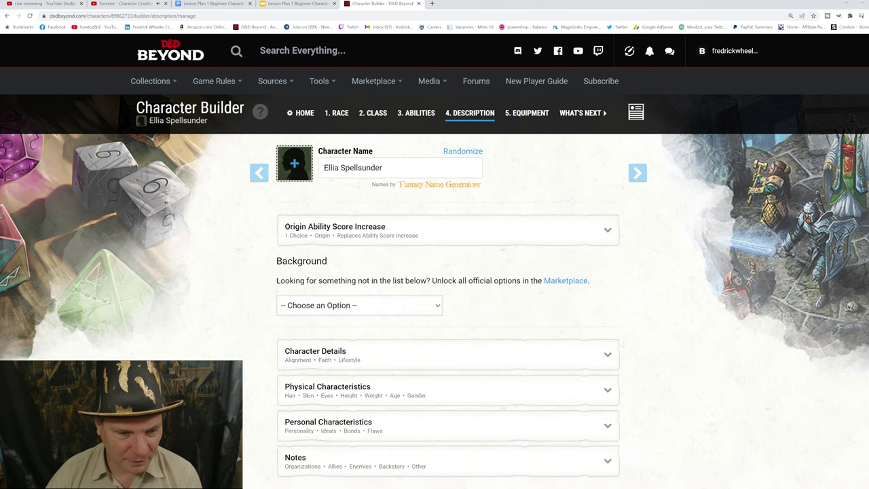
scroll(435, 260, "down", 1)
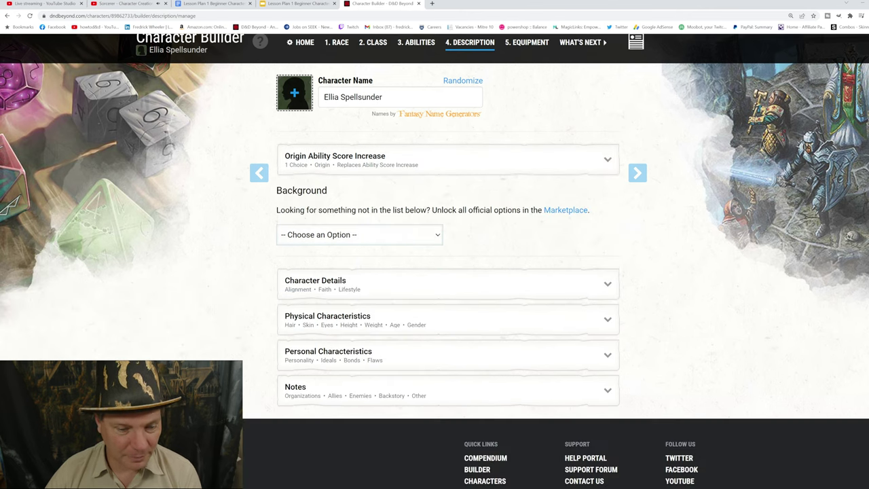
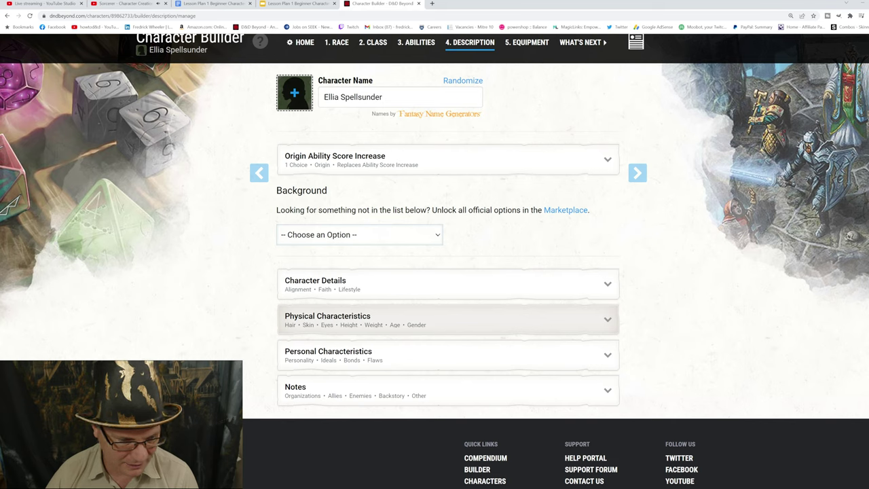
left_click(360, 319)
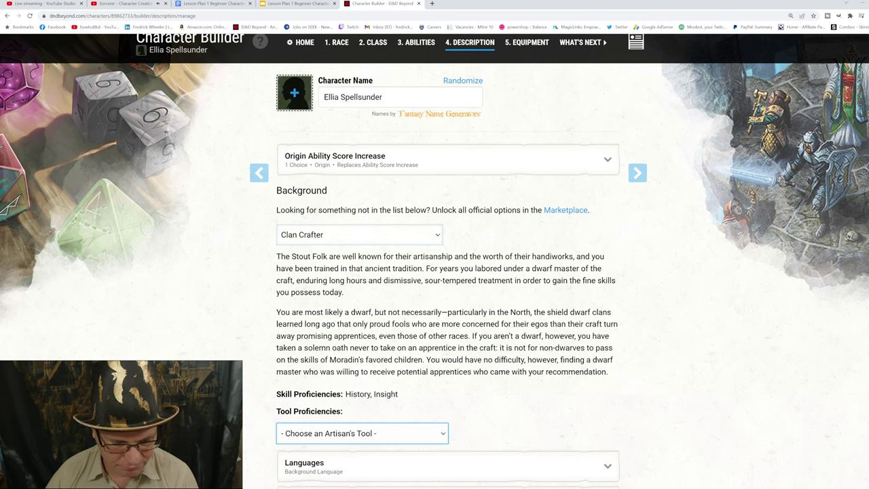
scroll(449, 359, "down", 2)
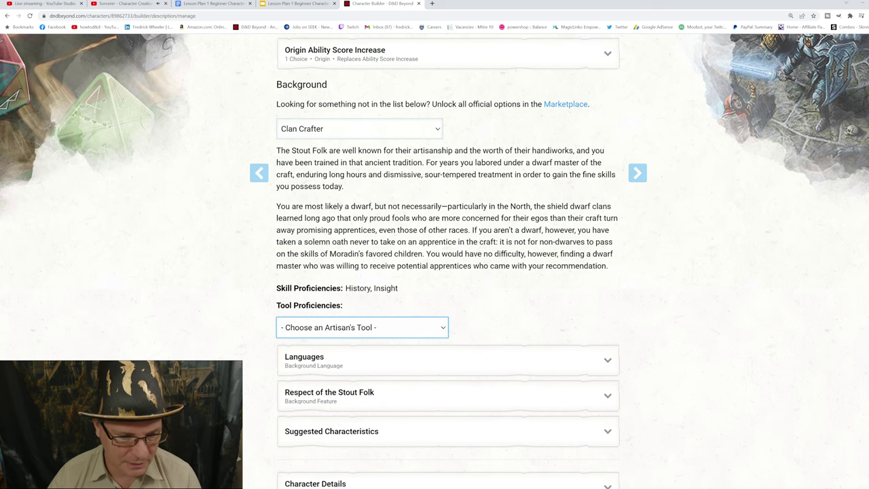
key("t")
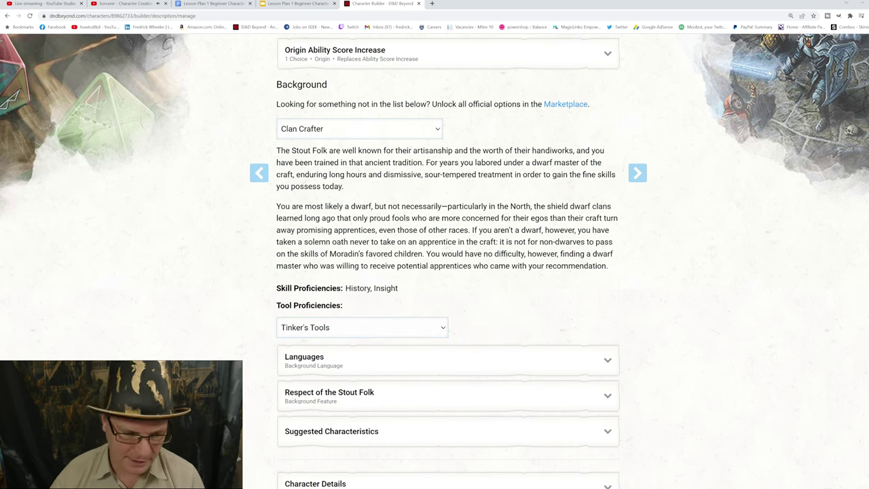
- Expand the background's Languages and Respect of the Stout Folk entries and read what they grant
scroll(448, 272, "down", 3)
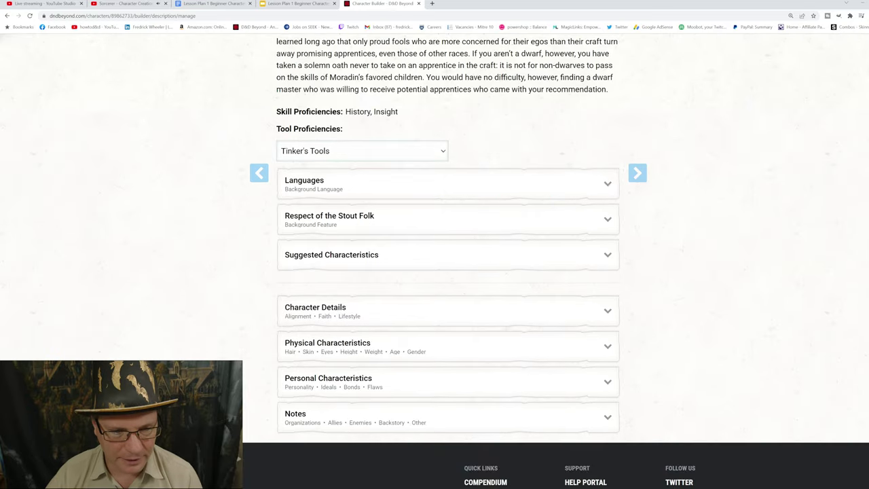
left_click(448, 184)
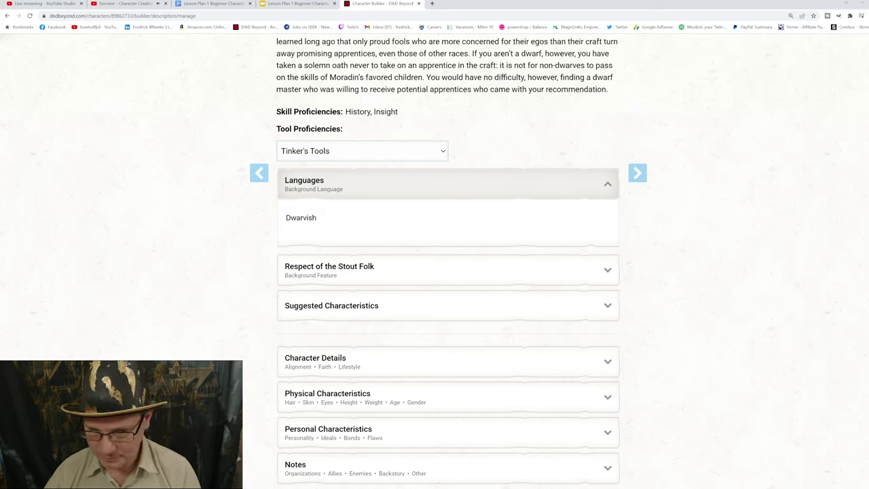
left_click(449, 270)
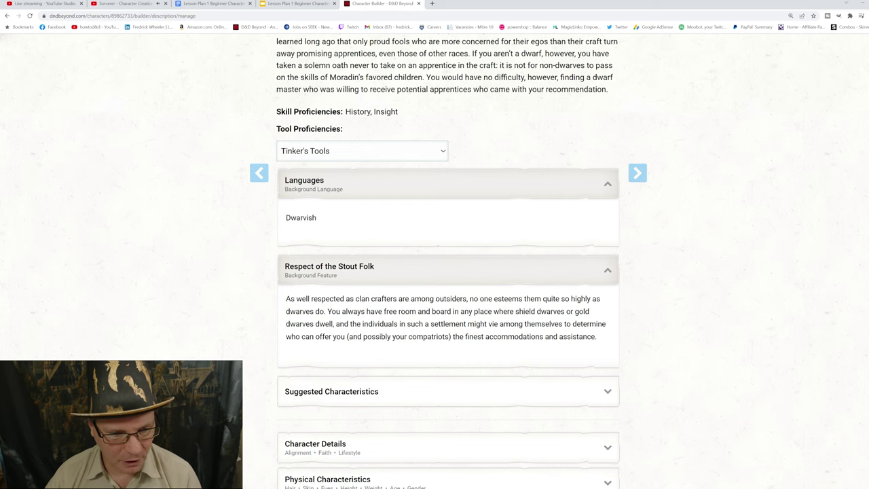
scroll(448, 272, "down", 3)
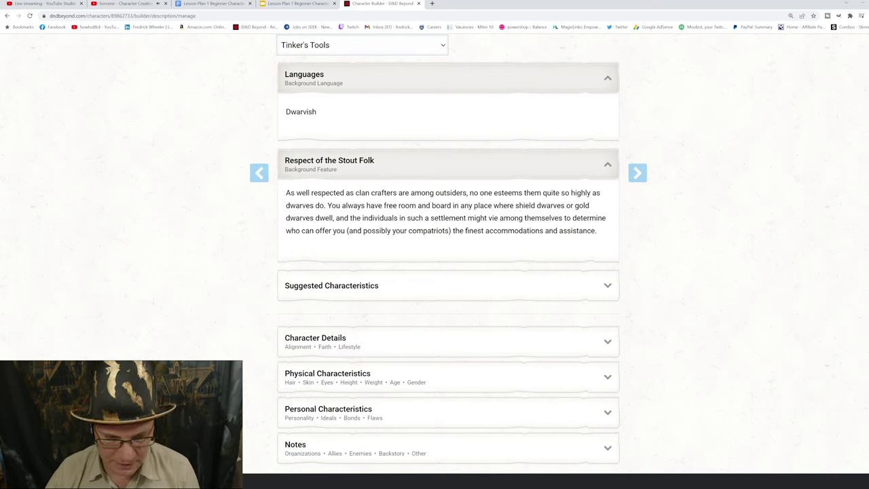
scroll(435, 217, "down", 1)
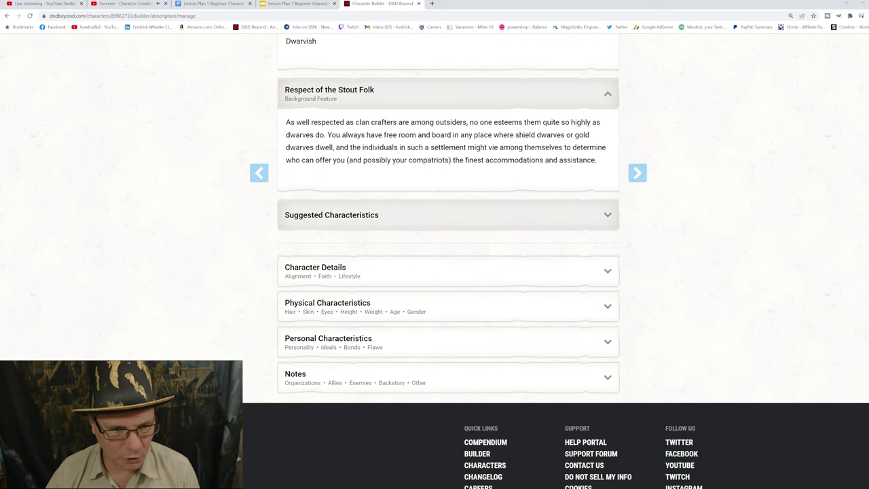
- From the Suggested Characteristics, add personality traits 8 (well known for my work) and 3 (a snob who looks down on those without art appreciation)
left_click(435, 215)
scroll(448, 258, "down", 3)
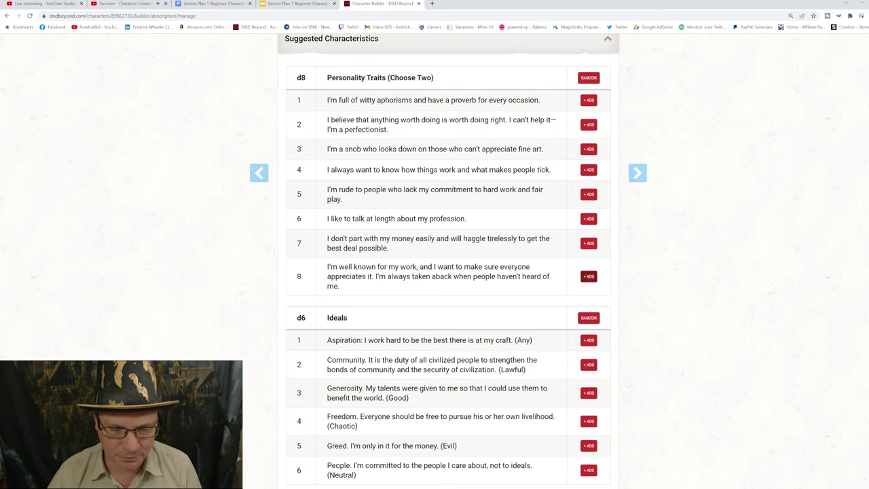
left_click(589, 275)
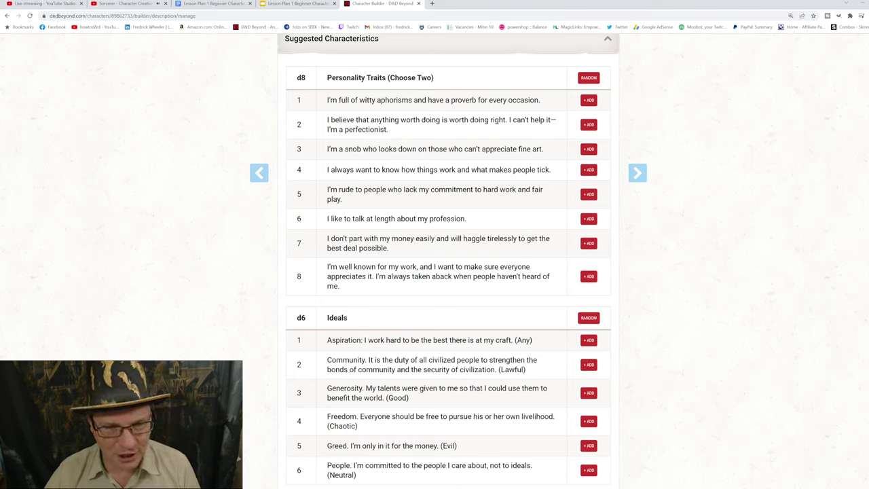
left_click(588, 149)
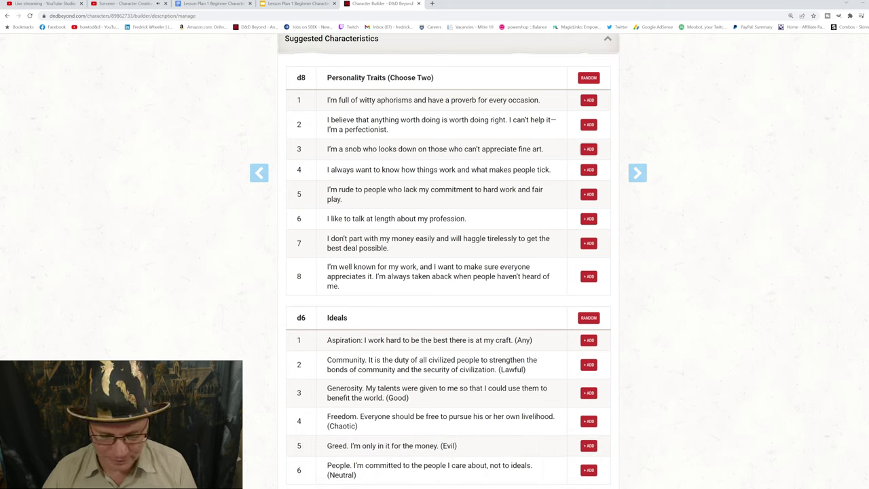
- Read through the suggested ideals, bonds and flaws of the Clan Crafter background and compare them with the personality traits
scroll(448, 272, "down", 3)
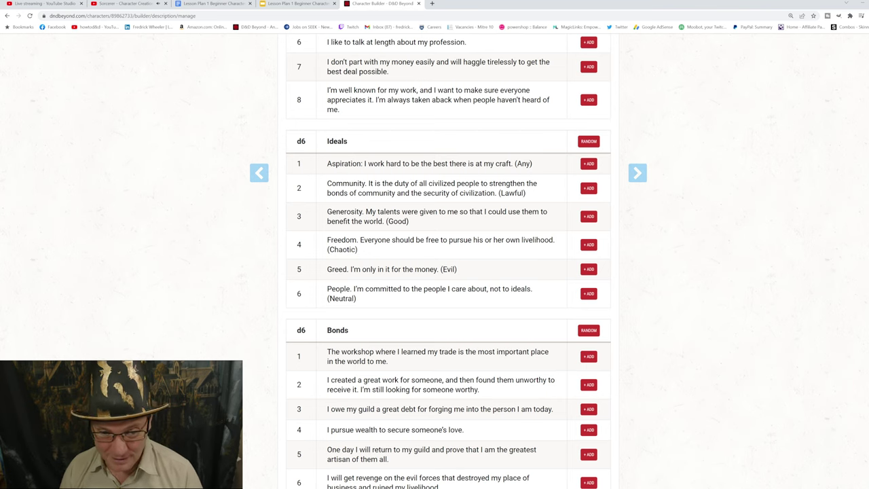
scroll(448, 272, "up", 4)
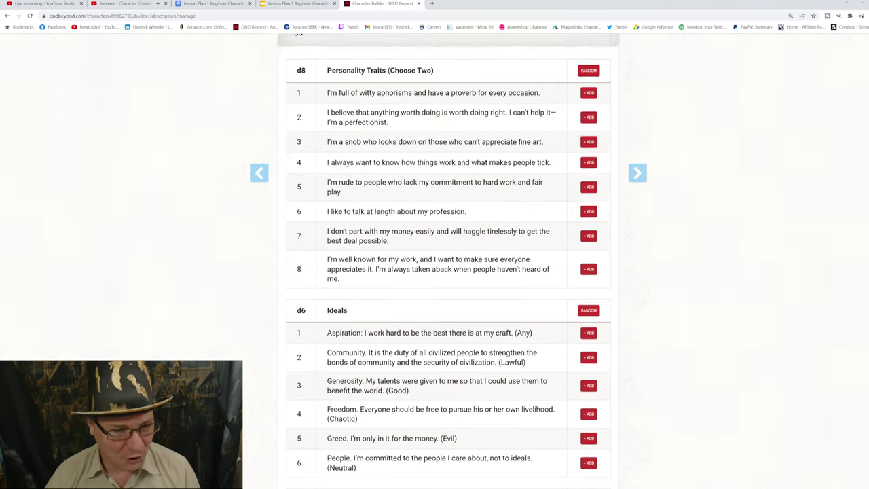
scroll(448, 271, "down", 2)
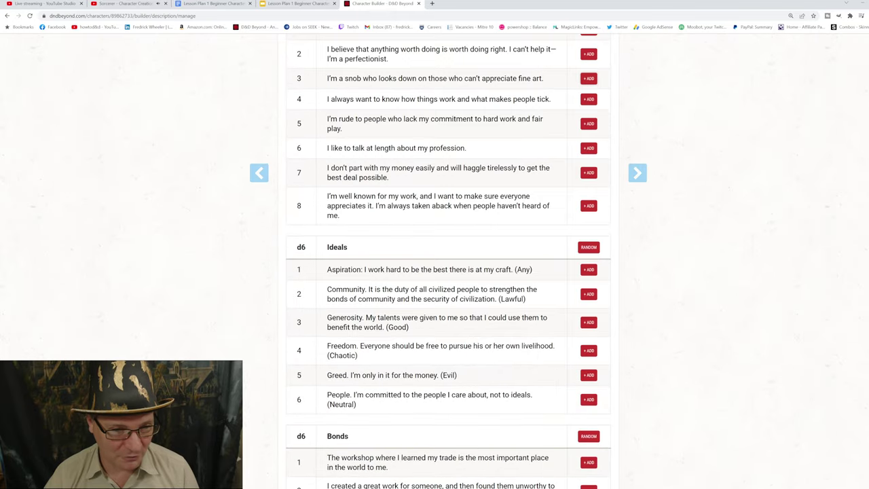
scroll(449, 272, "up", 1)
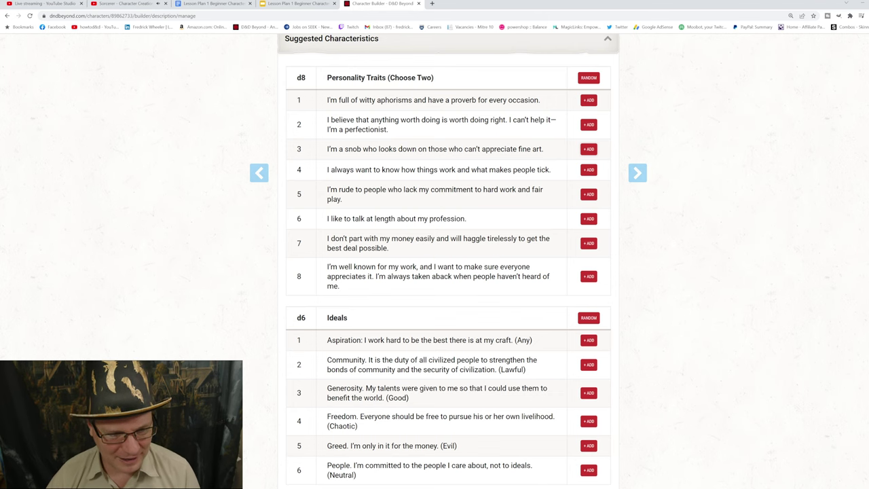
scroll(448, 271, "down", 2)
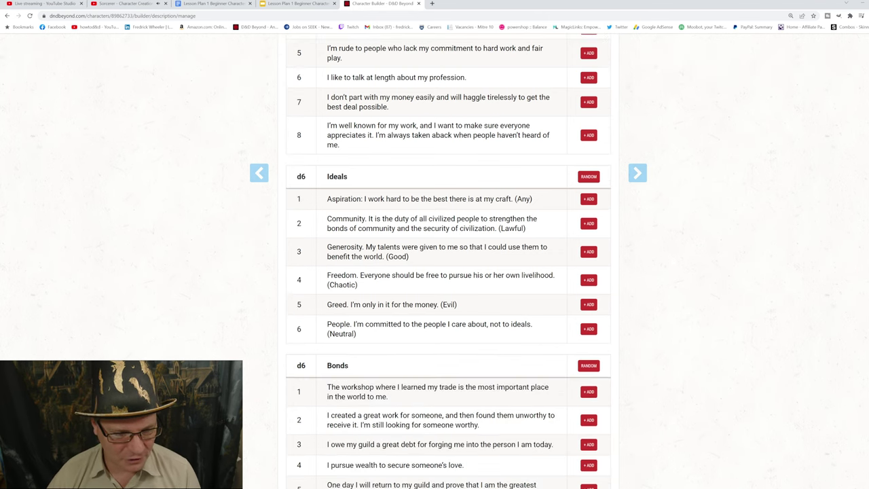
scroll(448, 272, "down", 5)
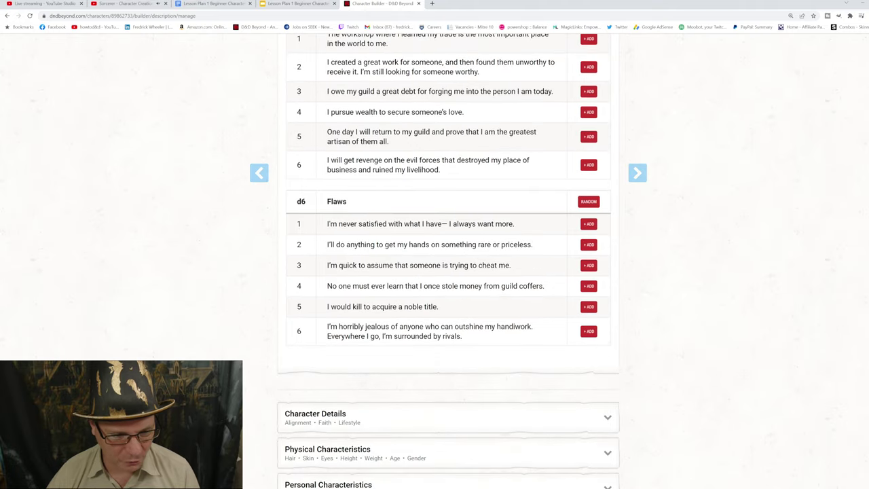
scroll(448, 272, "up", 5)
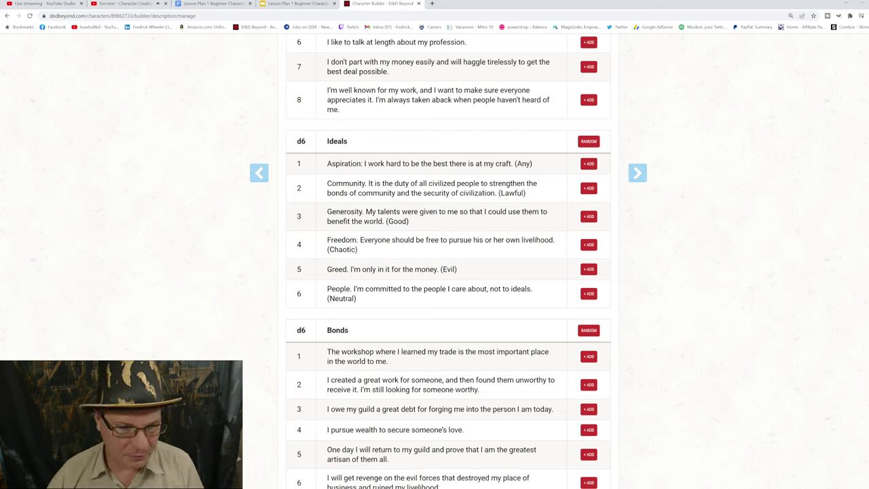
scroll(448, 261, "up", 3)
scroll(448, 262, "down", 3)
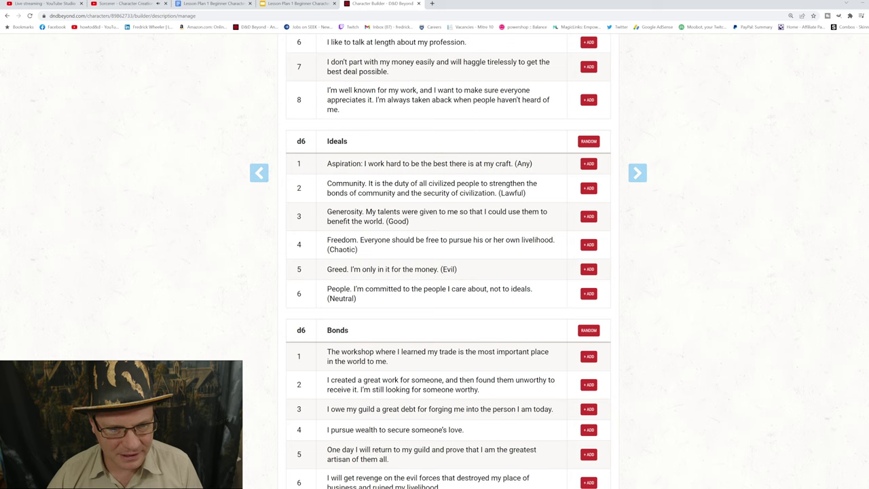
- Add ideal 1, "Aspiration: I work hard to be the best there is at my craft", and bond 4, "I pursue wealth to secure someone's love"
left_click(589, 163)
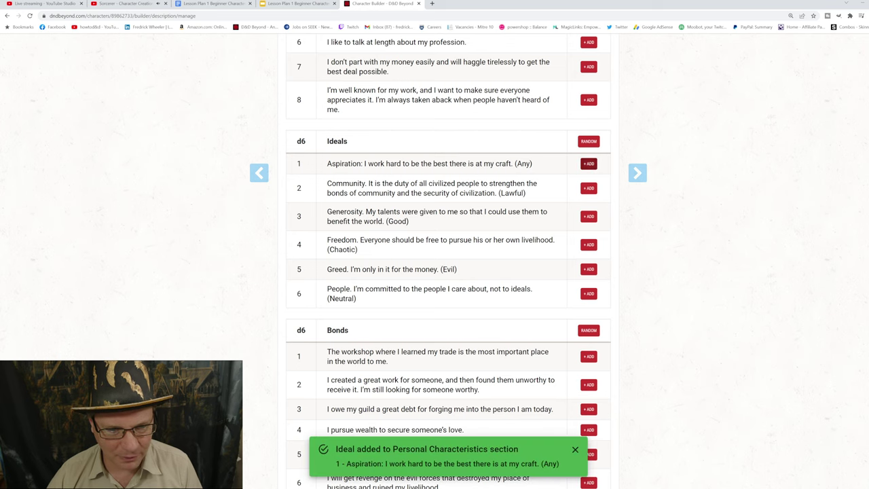
scroll(448, 261, "down", 3)
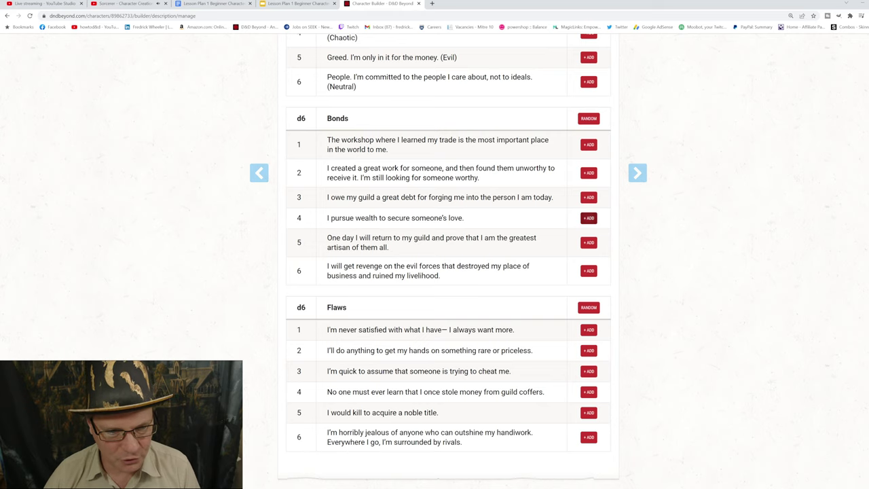
left_click(589, 218)
- Add flaw 4, "No one must ever learn that I once stole money from guild coffers"
scroll(589, 218, "down", 3)
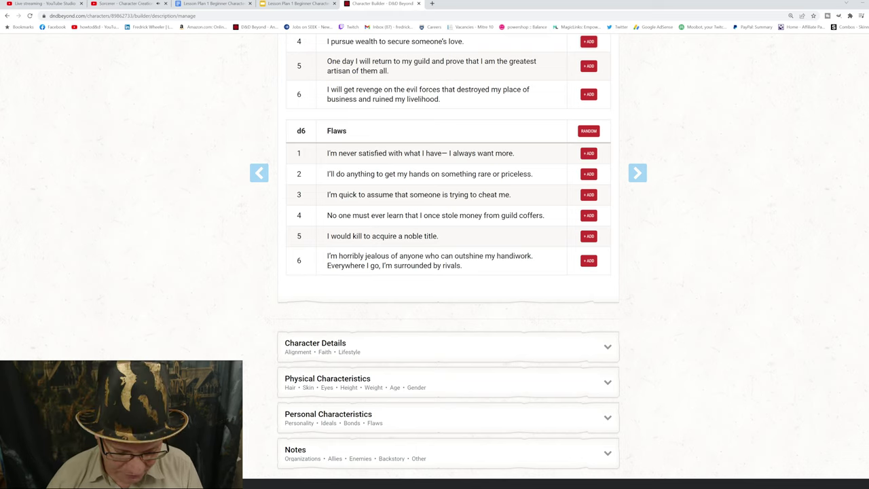
scroll(448, 259, "up", 3)
scroll(448, 258, "down", 4)
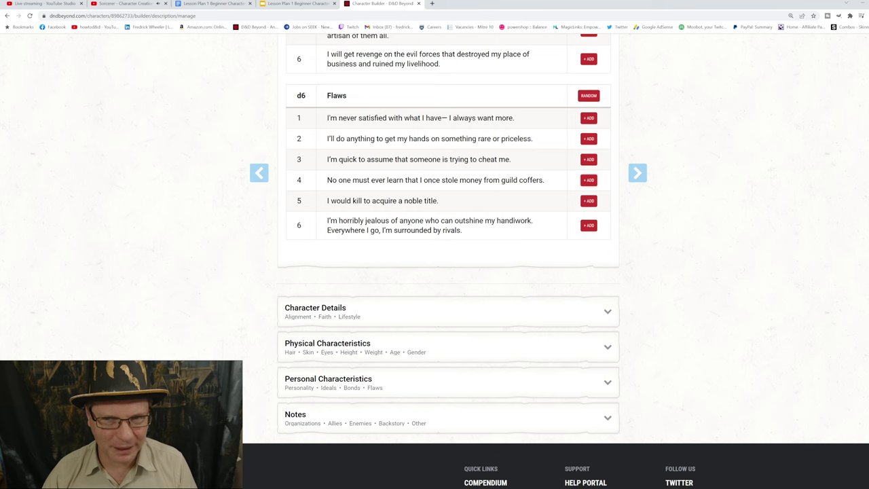
- In Character Details, set the alignment to Neutral and the lifestyle to Aristocratic (10GP minimum), and expand the full lifestyle description
scroll(448, 271, "down", 2)
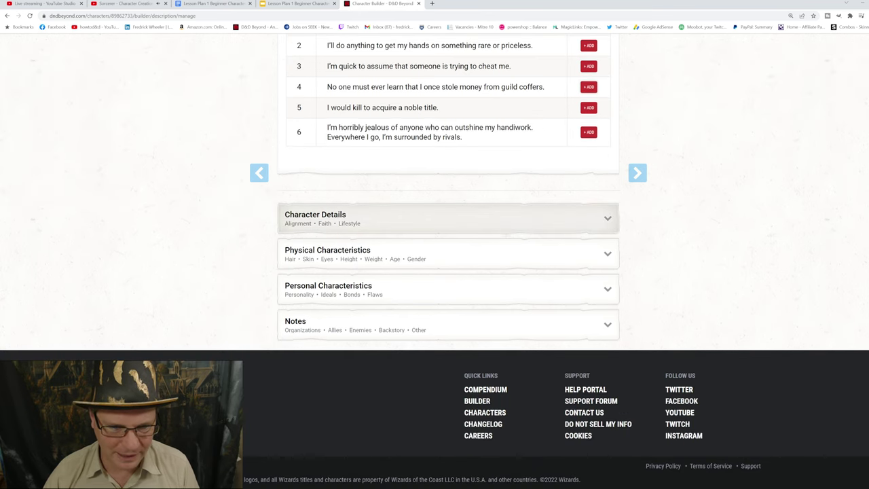
left_click(407, 218)
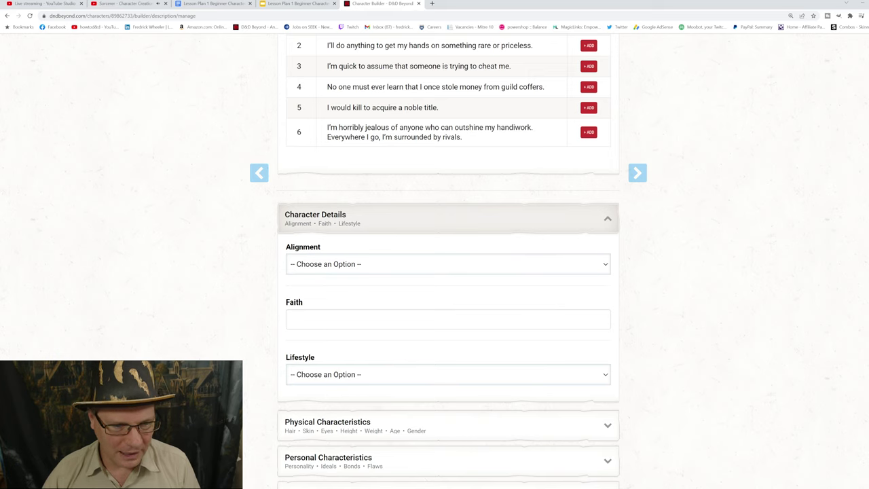
left_click(448, 264)
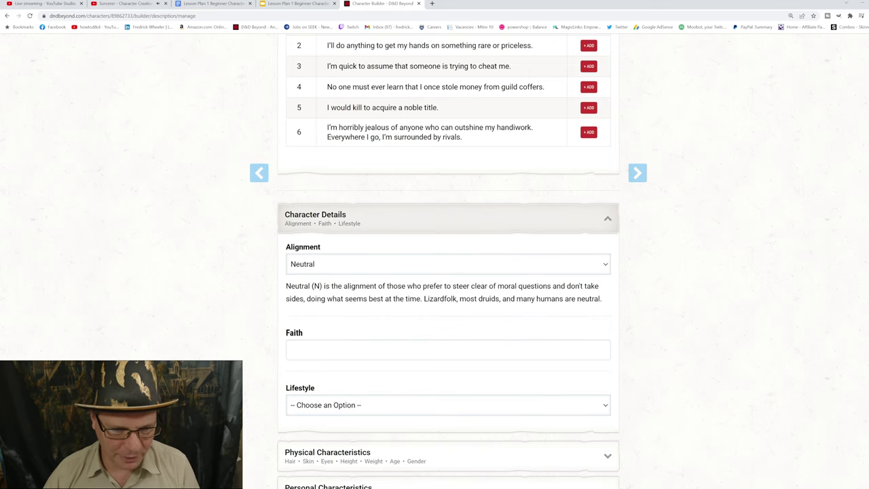
scroll(448, 271, "down", 3)
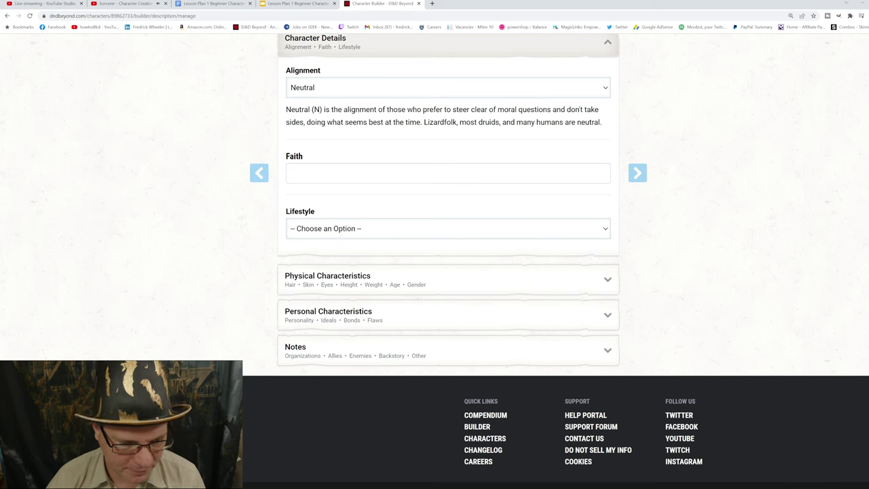
left_click(449, 228)
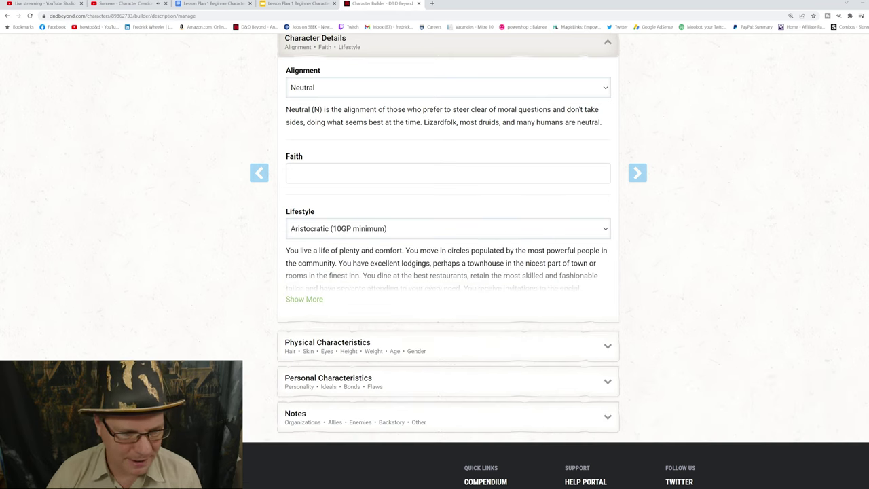
left_click(304, 298)
scroll(304, 272, "down", 2)
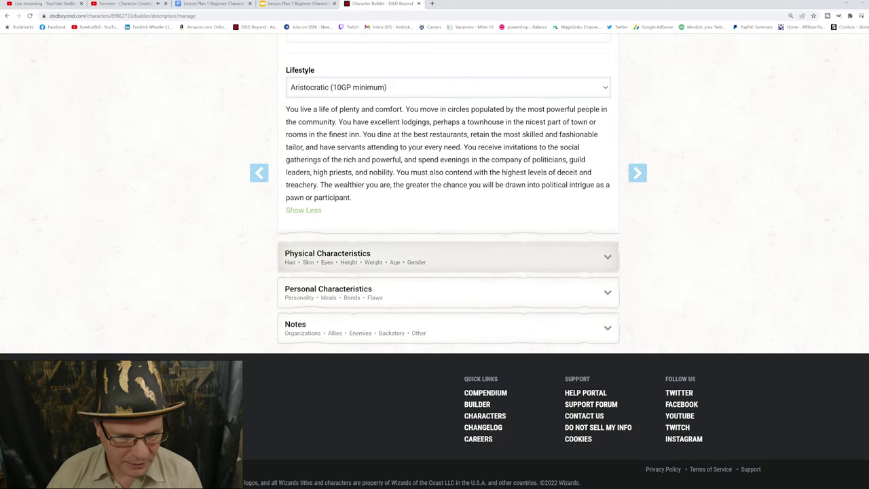
- Expand the Physical Characteristics and Personal Characteristics sections and review the physical fields and the chosen traits, ideal, bond and flaw
left_click(448, 256)
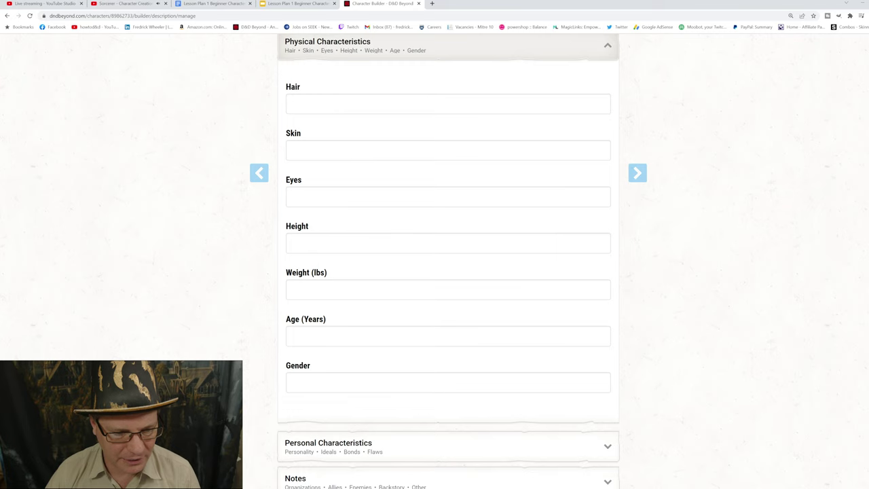
scroll(448, 272, "up", 2)
scroll(448, 271, "down", 5)
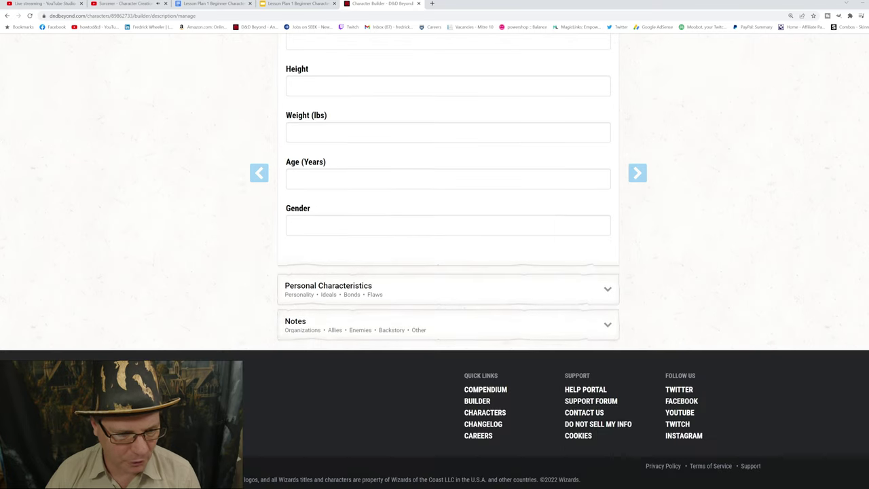
left_click(448, 289)
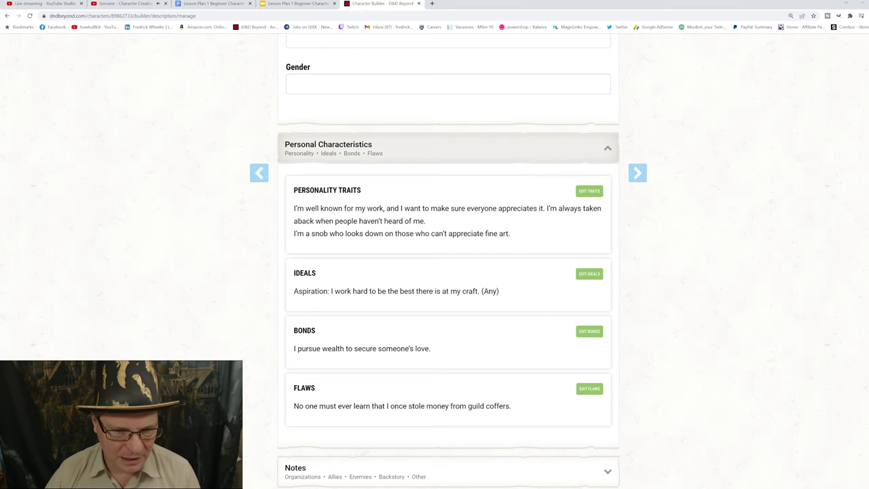
- Edit the personality traits text so the sentence ending "people haven't heard of me" closes with a question mark
left_click(589, 191)
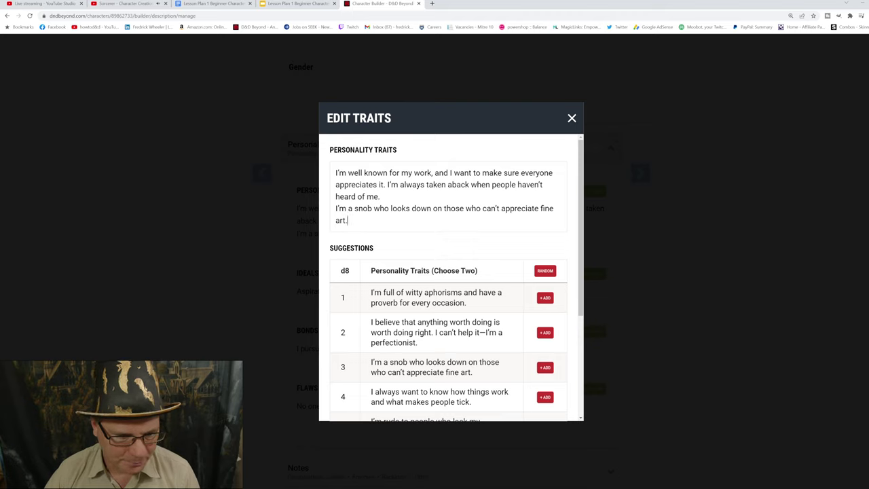
left_click(380, 196)
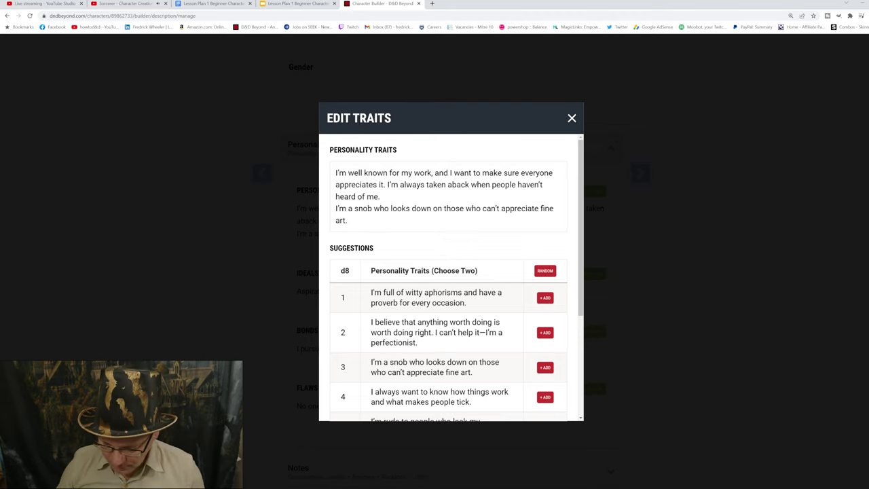
type("?")
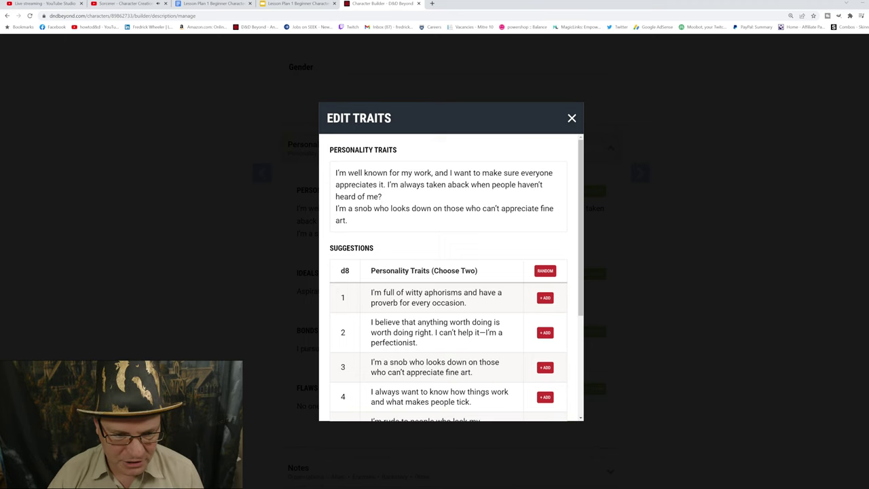
key("Escape")
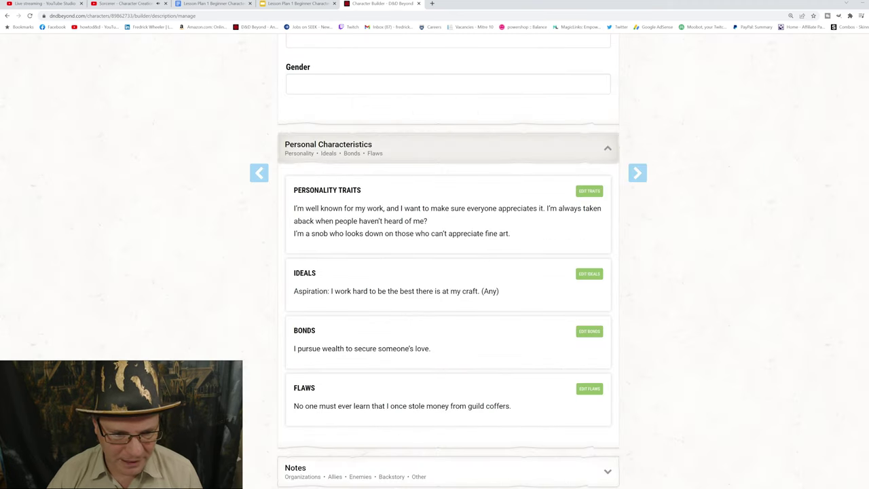
- Expand the Notes section and review its Organizations, Allies, Enemies, Backstory and Other entries
scroll(435, 272, "down", 2)
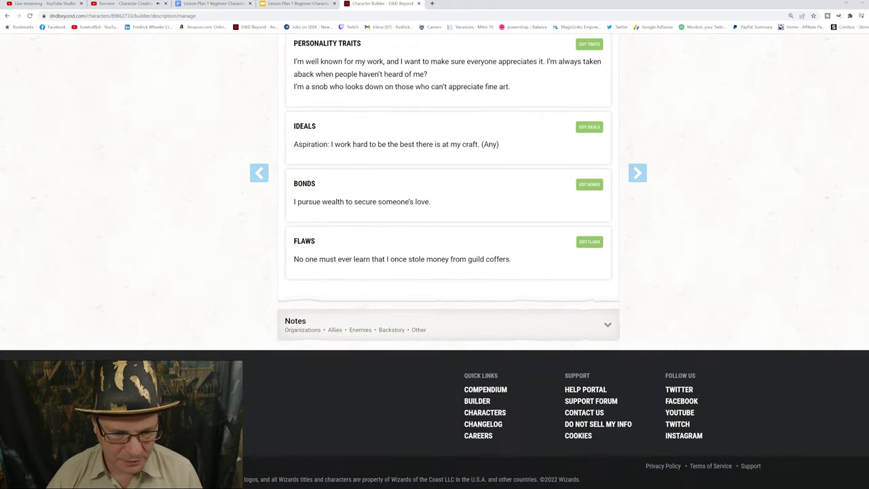
left_click(448, 324)
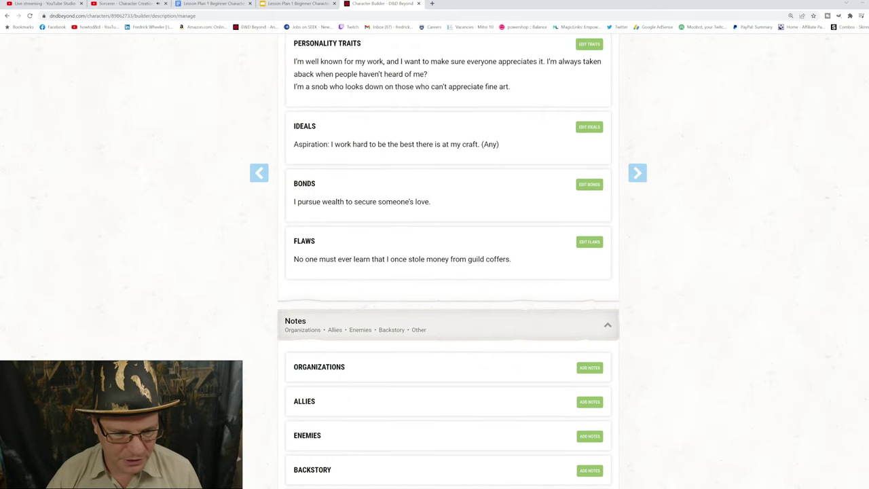
scroll(448, 271, "down", 2)
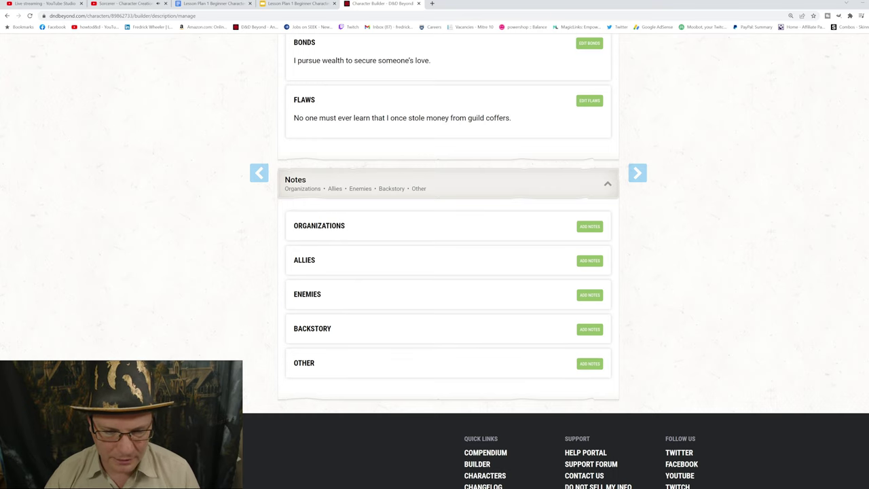
- Set the character's portrait to the red-haired, beardless face from the Mountain Dwarf Portraits
scroll(449, 272, "up", 20)
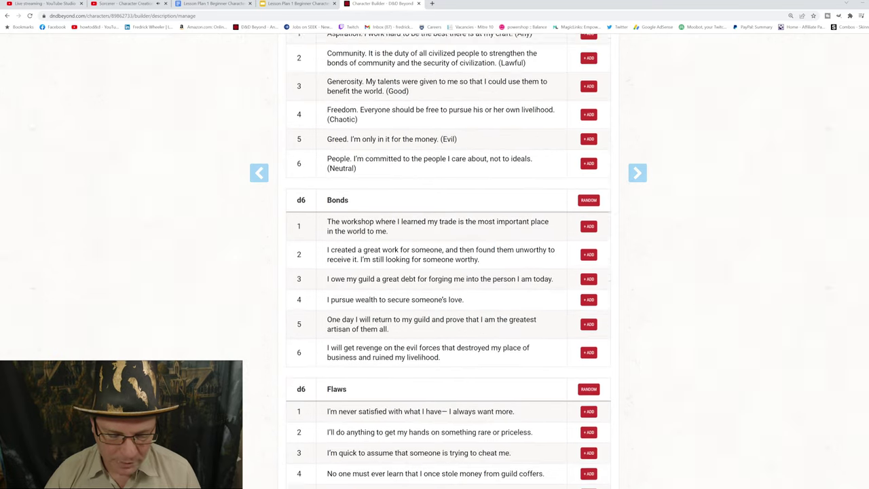
scroll(448, 271, "up", 20)
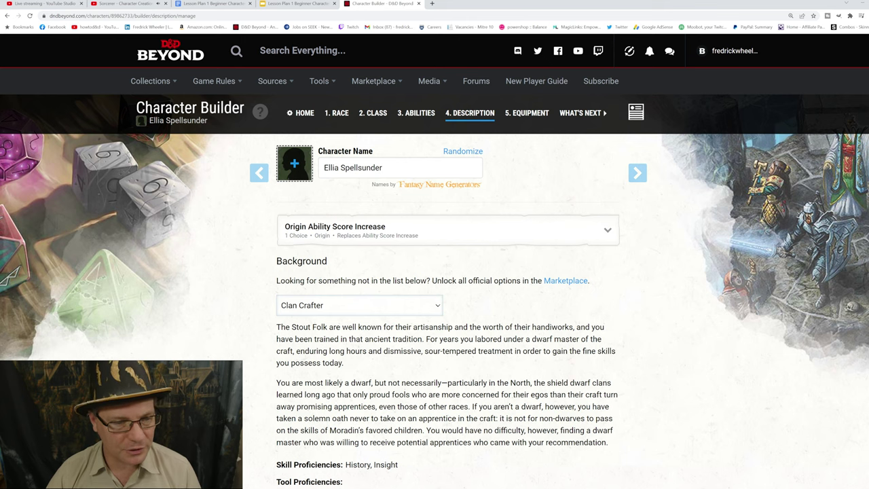
left_click(294, 163)
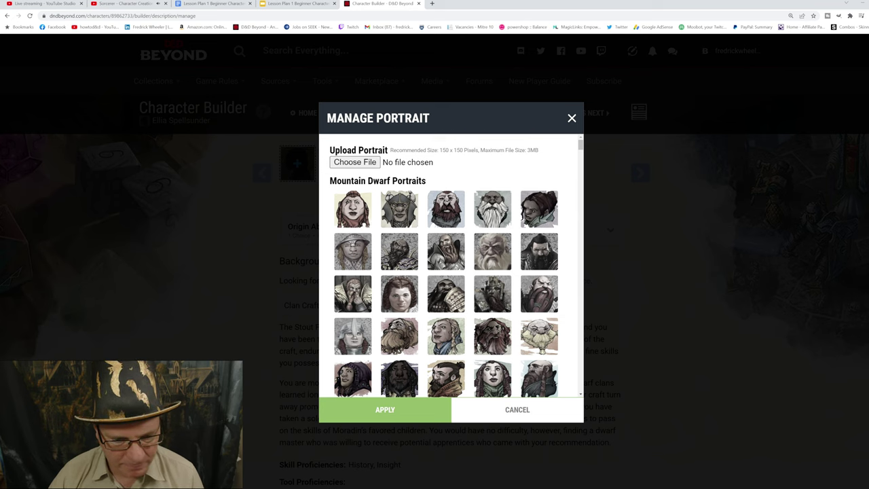
scroll(446, 265, "down", 2)
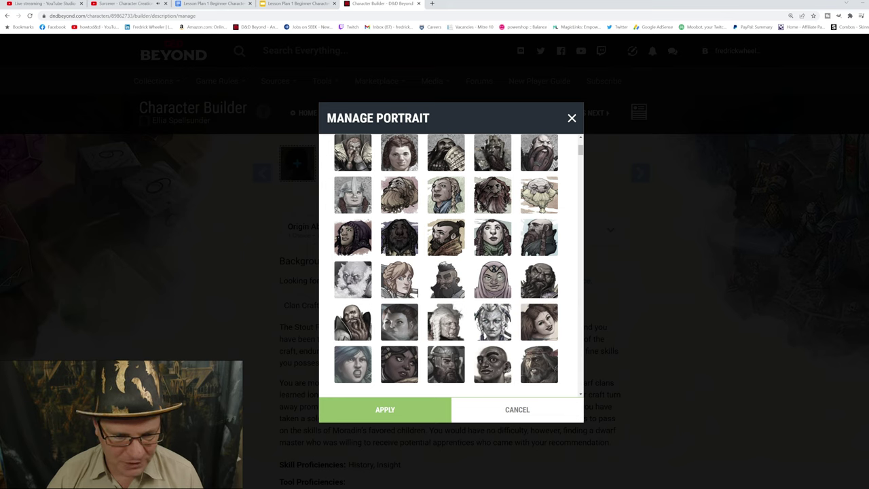
scroll(446, 265, "down", 2)
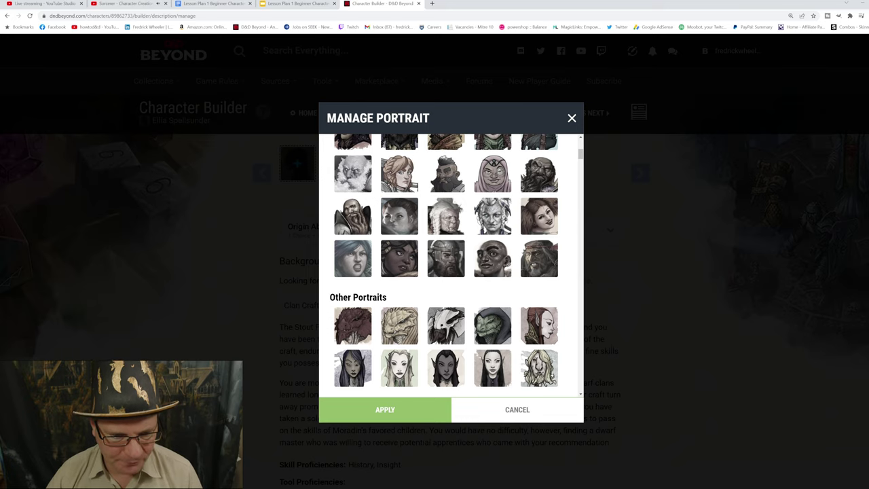
scroll(446, 265, "up", 1)
scroll(447, 265, "up", 2)
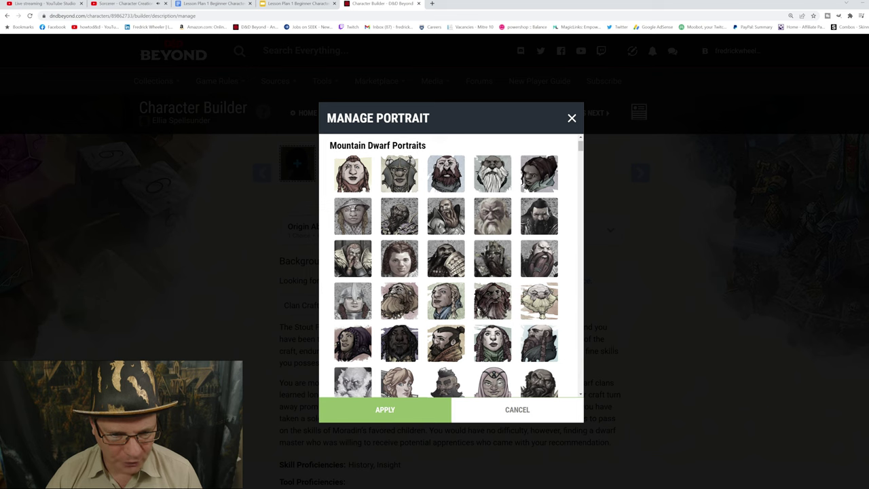
left_click(400, 258)
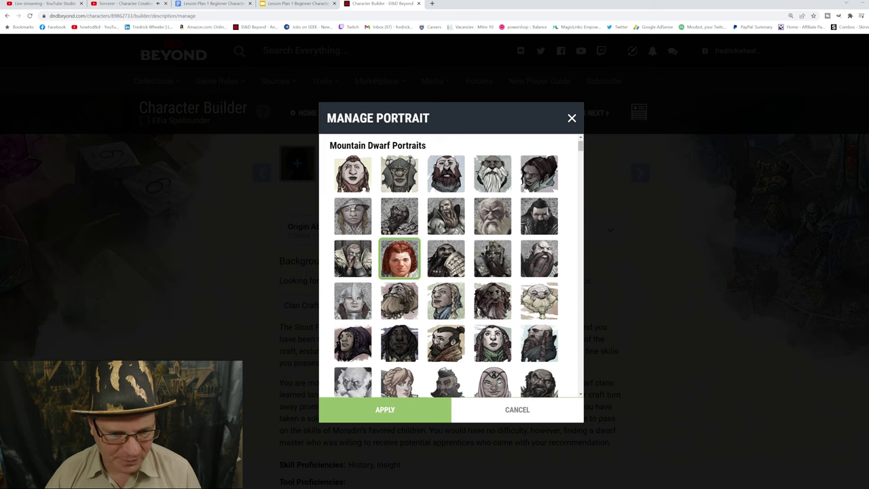
left_click(385, 409)
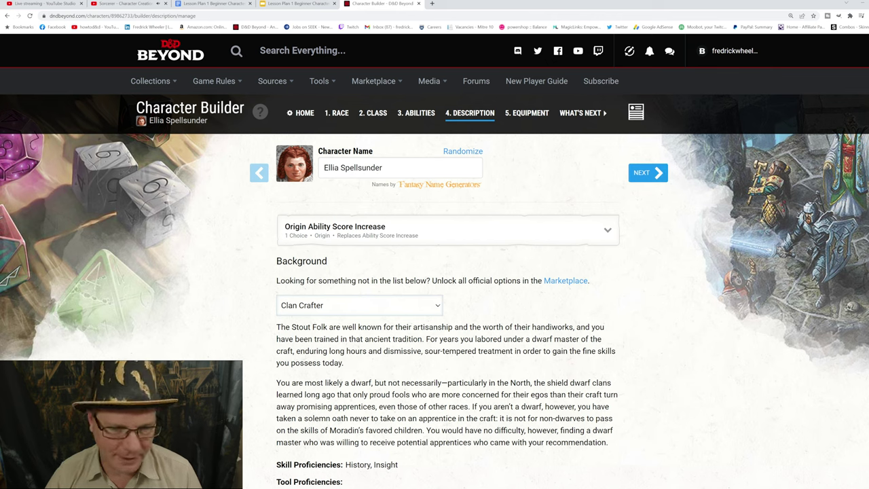
- Continue to the Equipment stage, review the starting equipment options, and choose a Spear as the sorcerer's simple weapon
left_click(648, 172)
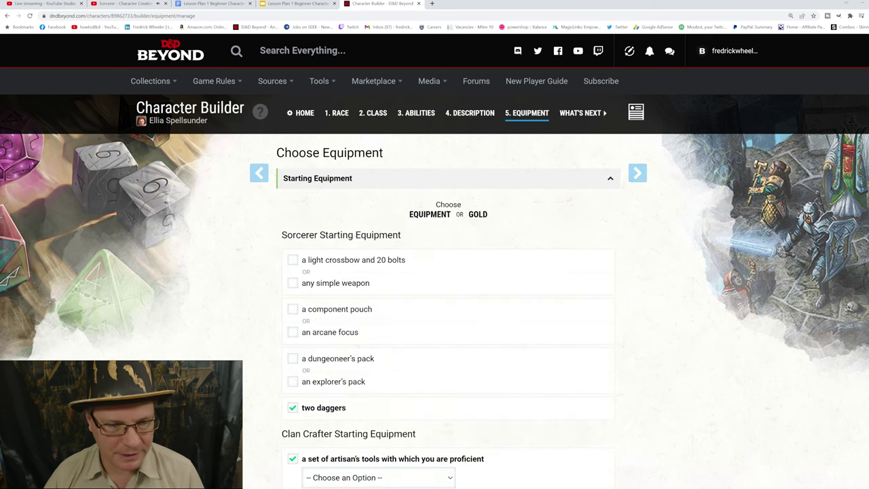
scroll(435, 261, "down", 4)
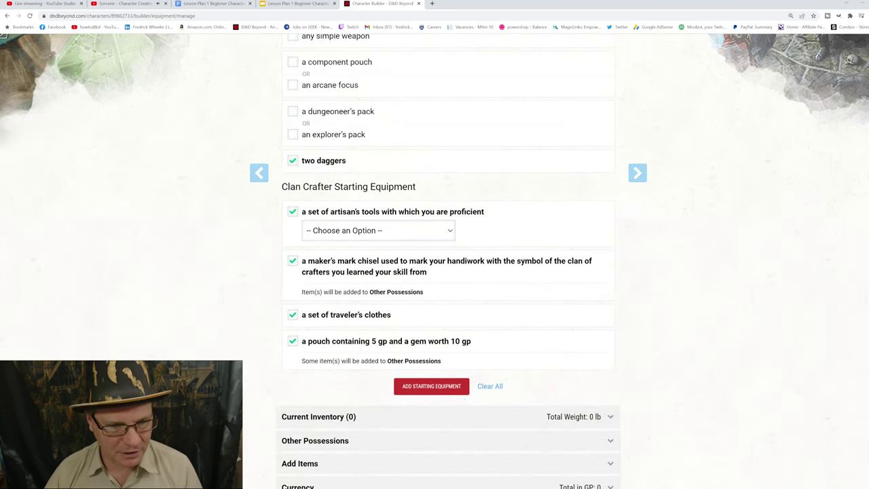
scroll(434, 261, "up", 1)
scroll(435, 261, "up", 2)
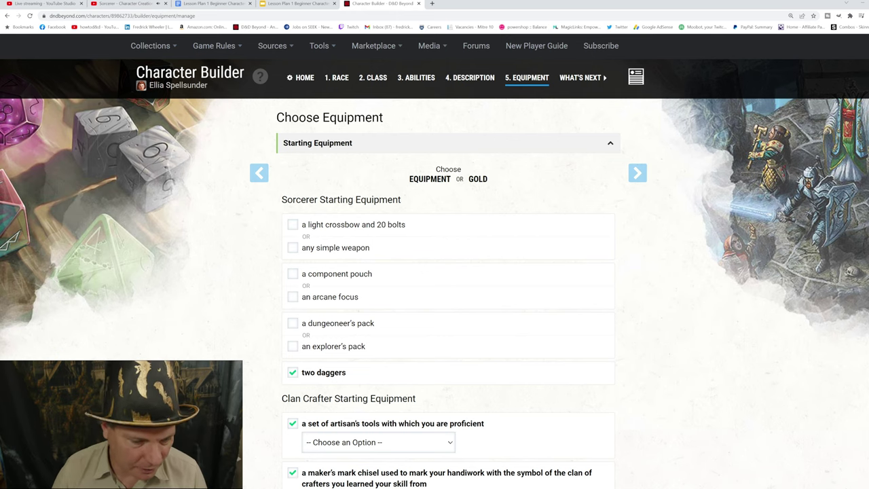
scroll(435, 261, "down", 2)
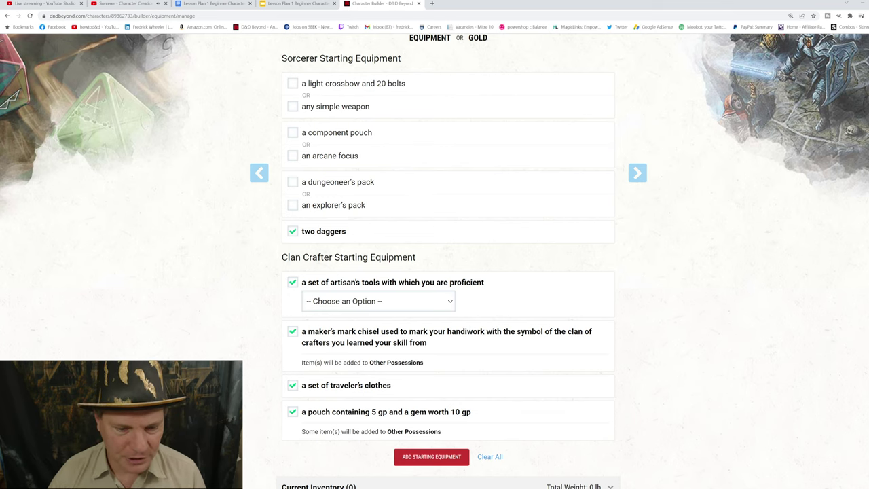
scroll(434, 260, "up", 3)
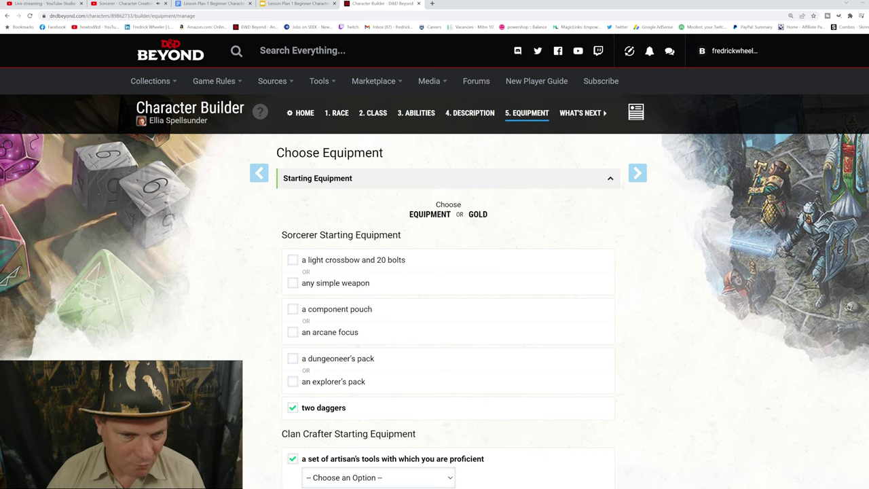
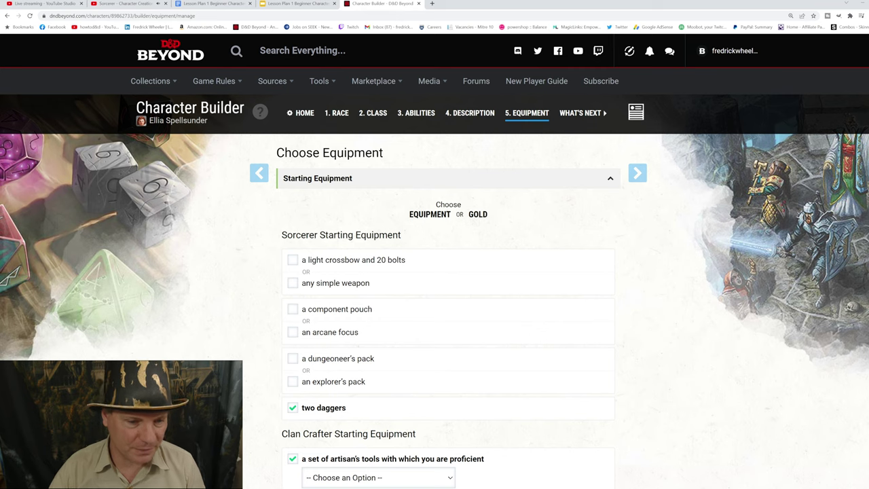
left_click(293, 282)
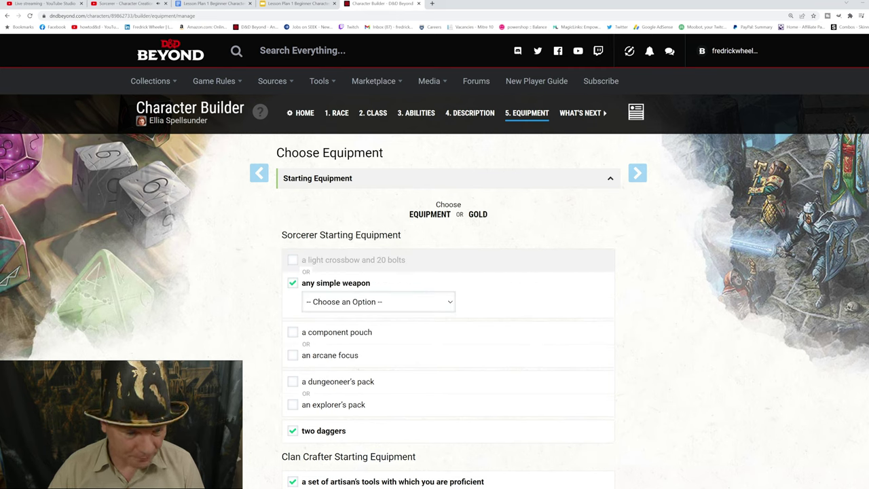
left_click(378, 301)
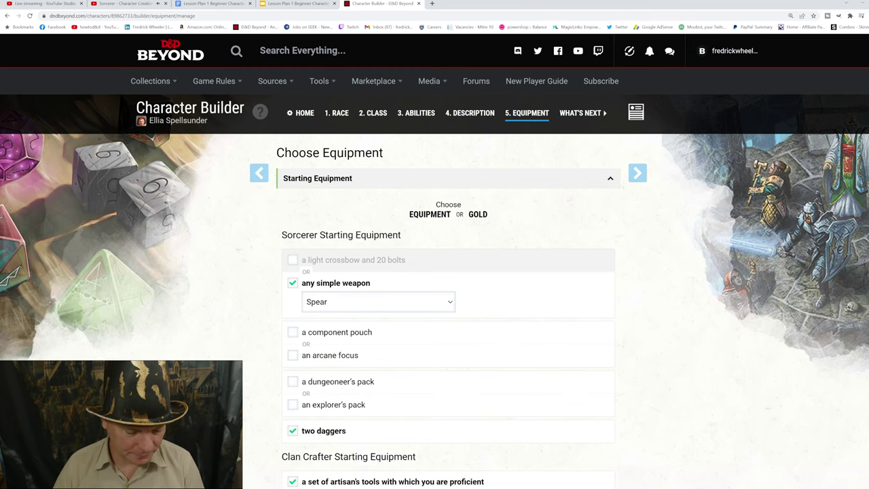
- Select the component pouch and dungeoneer's pack, and choose Mason's Tools as the Clan Crafter artisan's tools
scroll(435, 261, "down", 3)
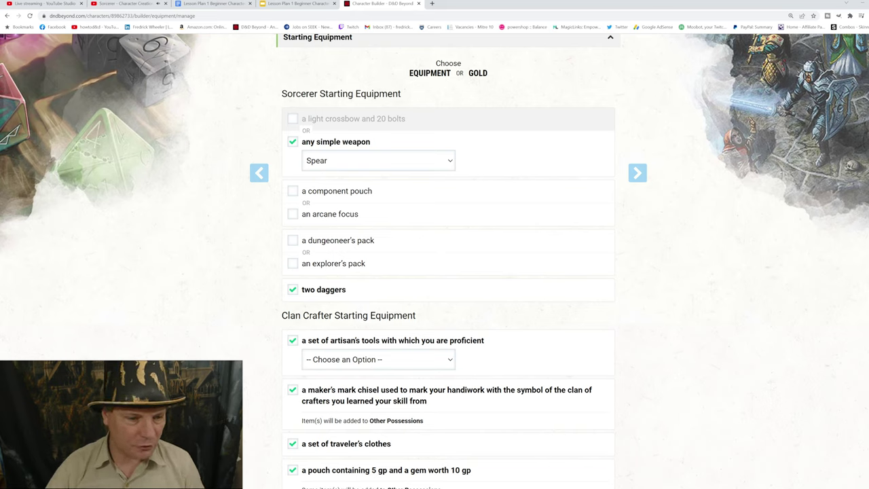
left_click(292, 191)
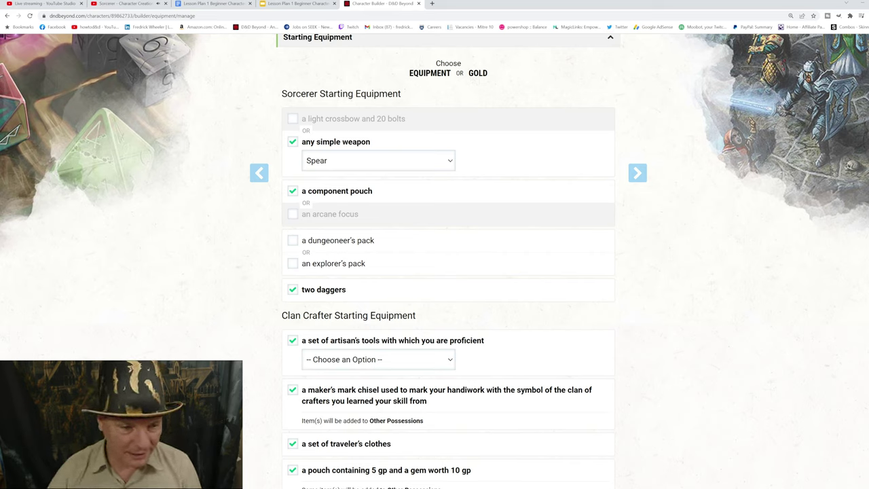
left_click(292, 241)
scroll(435, 258, "down", 3)
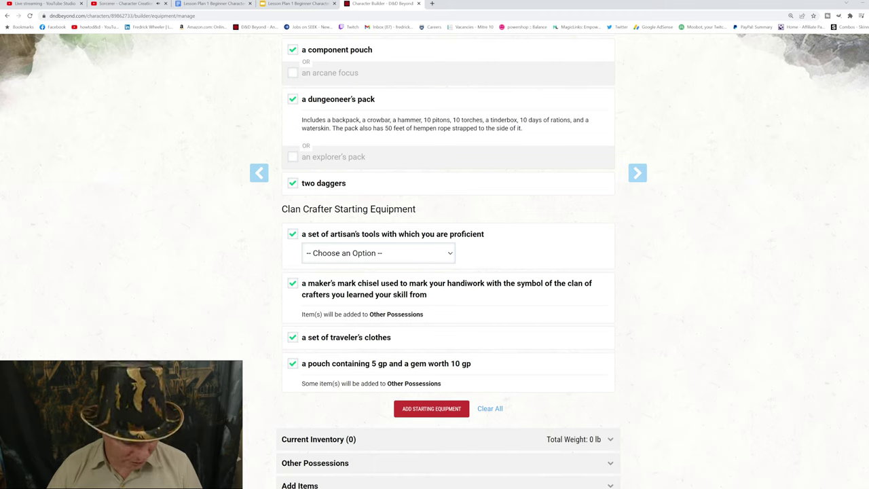
key("m")
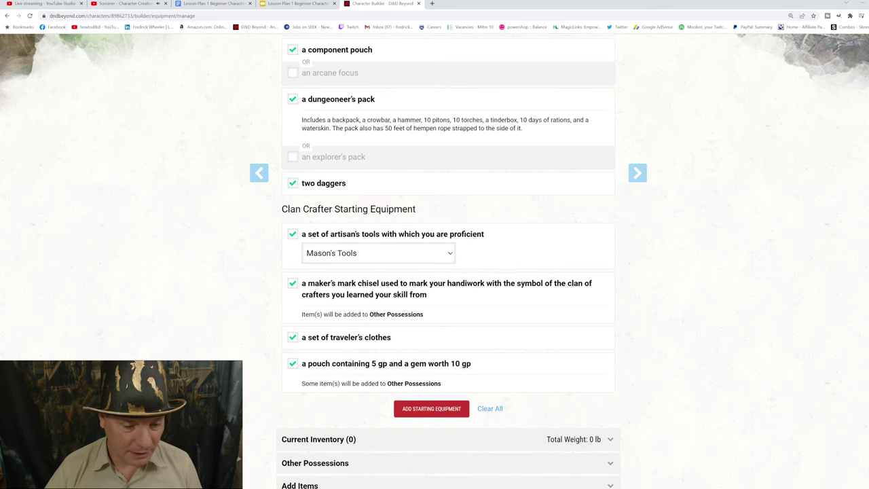
- Check over the selected starting items and add the starting equipment to the inventory
scroll(448, 272, "down", 3)
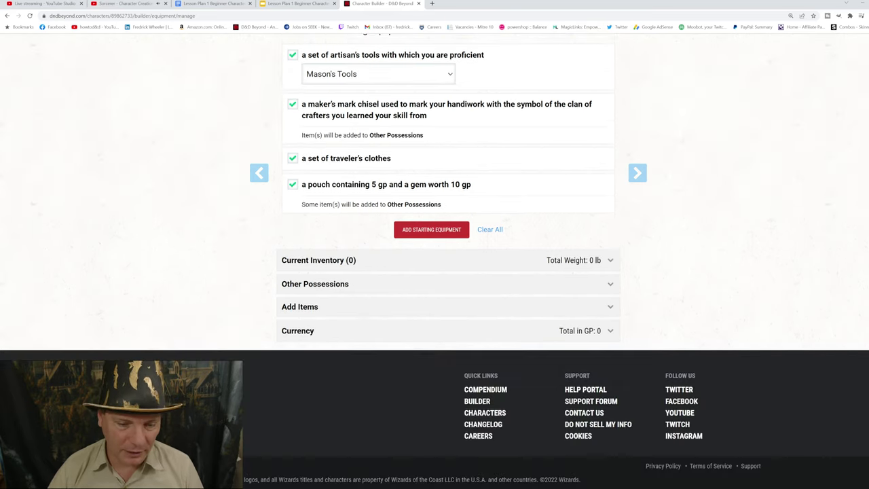
scroll(448, 271, "up", 1)
scroll(448, 271, "up", 1)
scroll(448, 272, "down", 2)
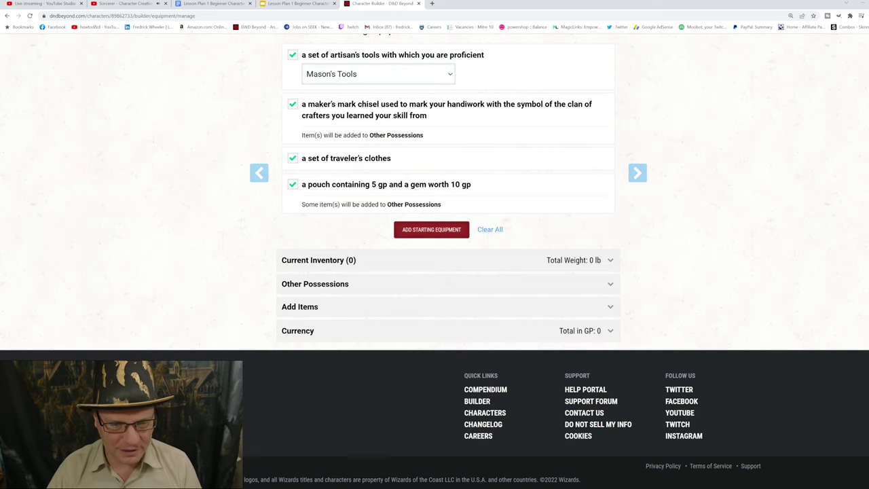
left_click(431, 229)
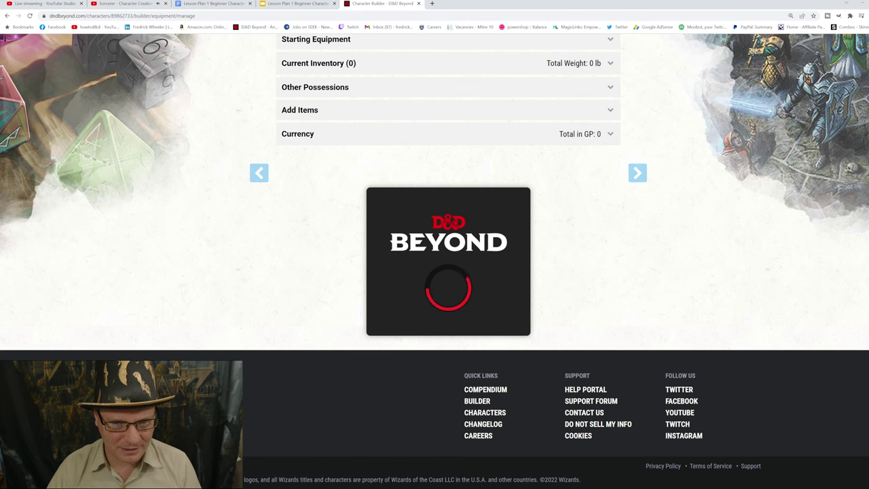
- Mark the backpack and the component pouch as in use in the current inventory
scroll(448, 271, "up", 4)
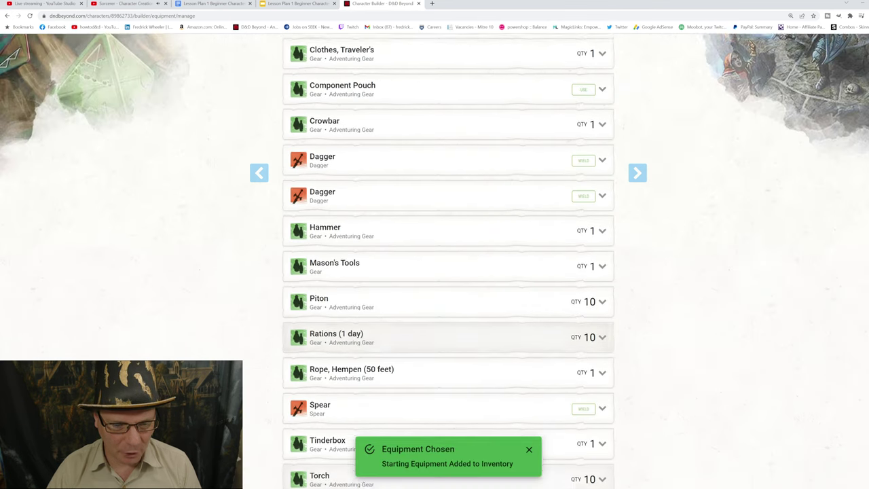
scroll(448, 306, "up", 3)
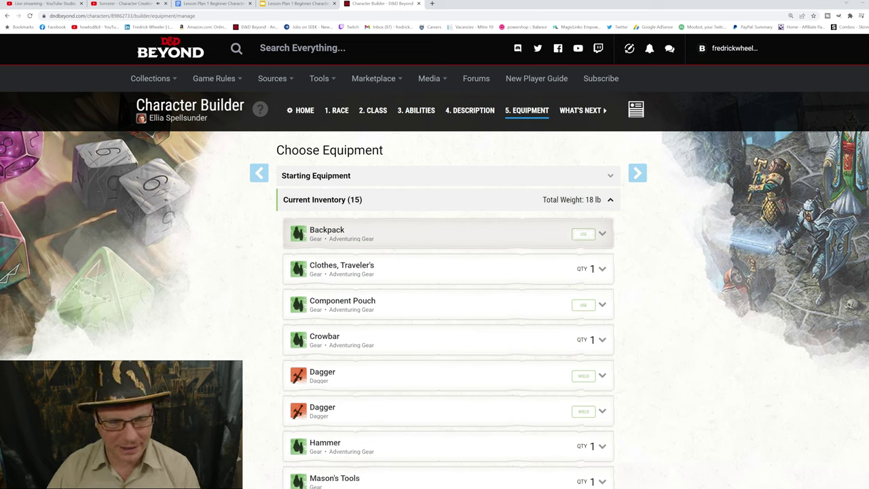
left_click(582, 233)
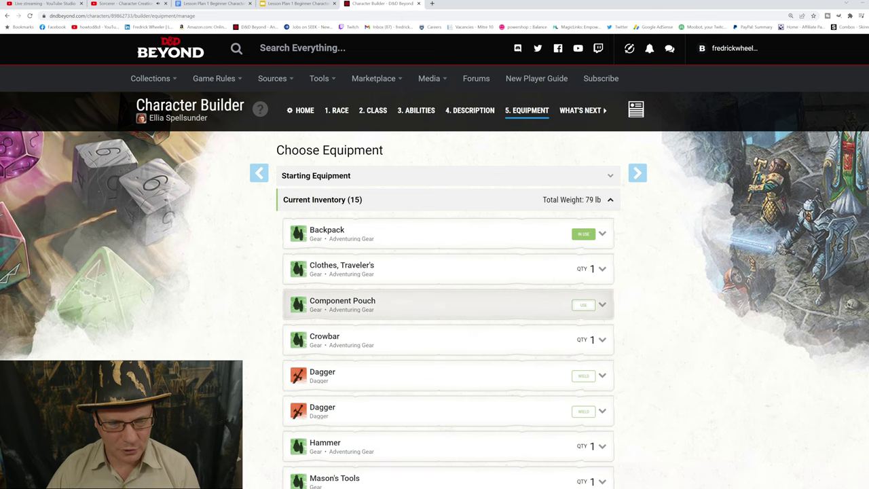
left_click(583, 305)
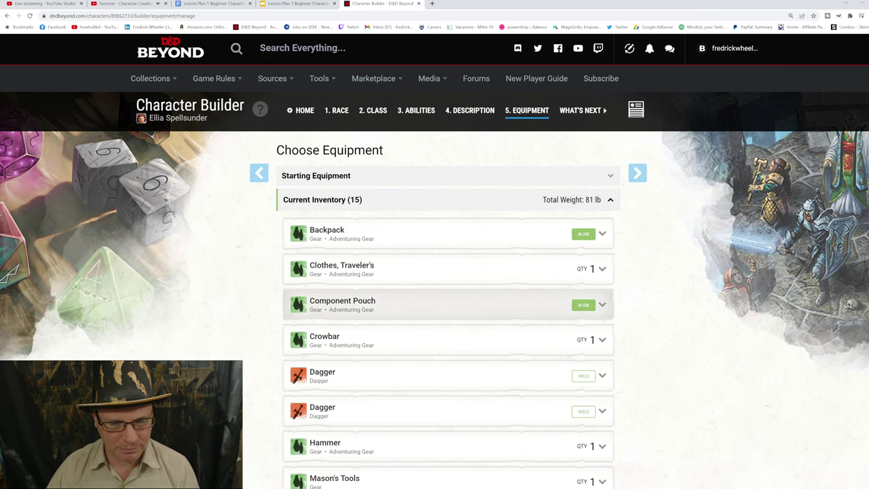
scroll(583, 304, "down", 2)
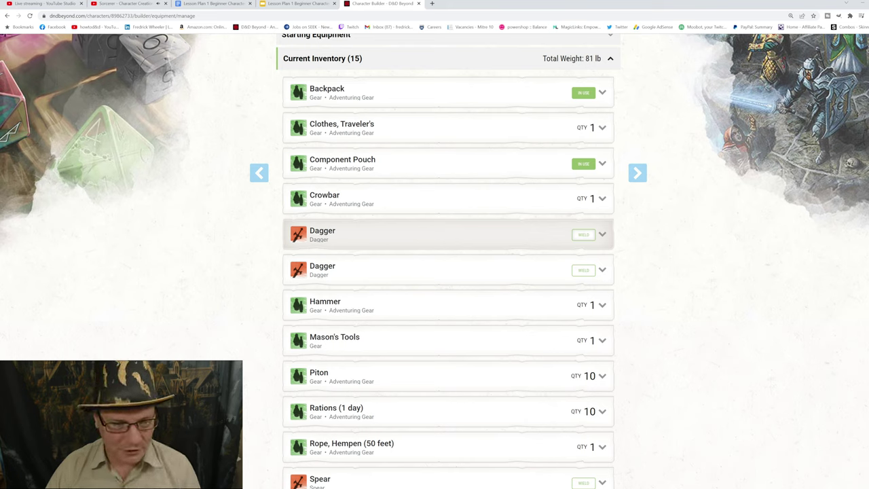
- Set one of the daggers and the spear as wielded in the current inventory
left_click(583, 234)
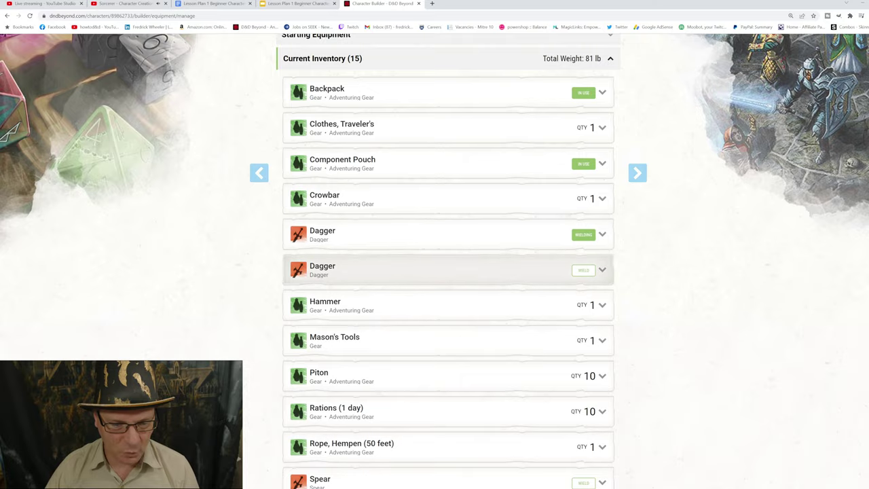
scroll(584, 269, "down", 2)
scroll(584, 270, "down", 1)
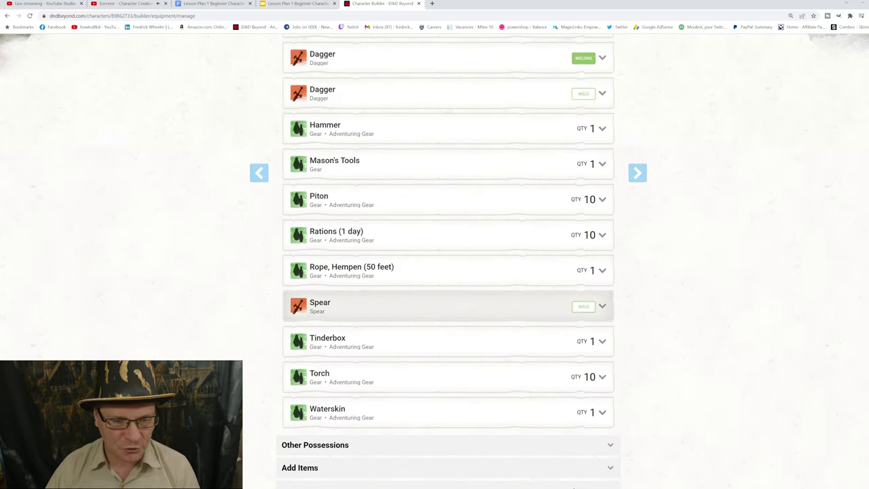
left_click(583, 306)
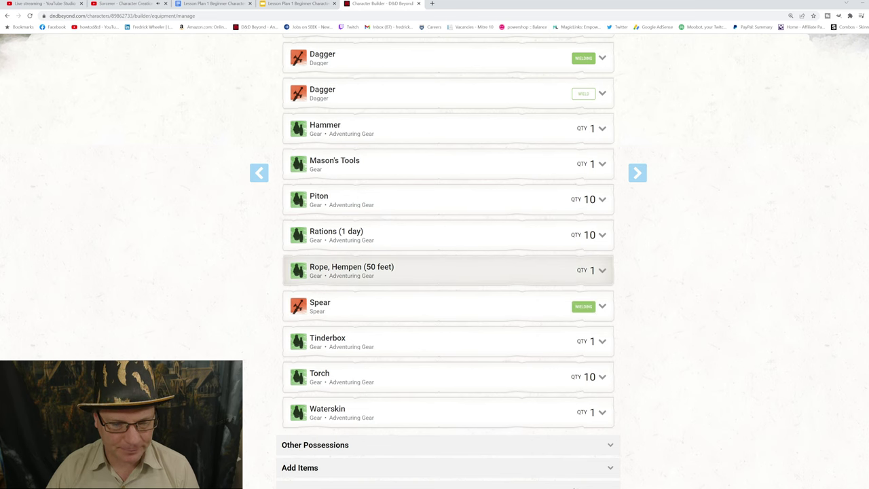
scroll(584, 270, "down", 2)
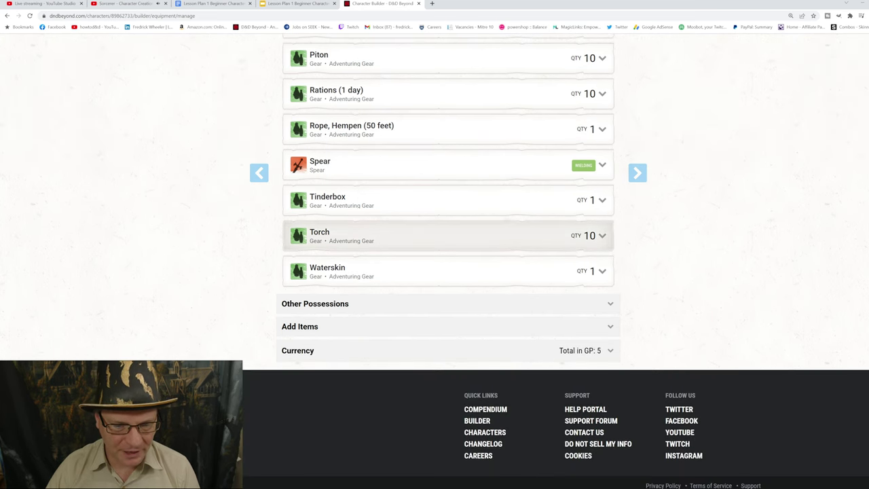
- Continue past the Equipment stage and open the completed character's digital character sheet
scroll(448, 235, "up", 7)
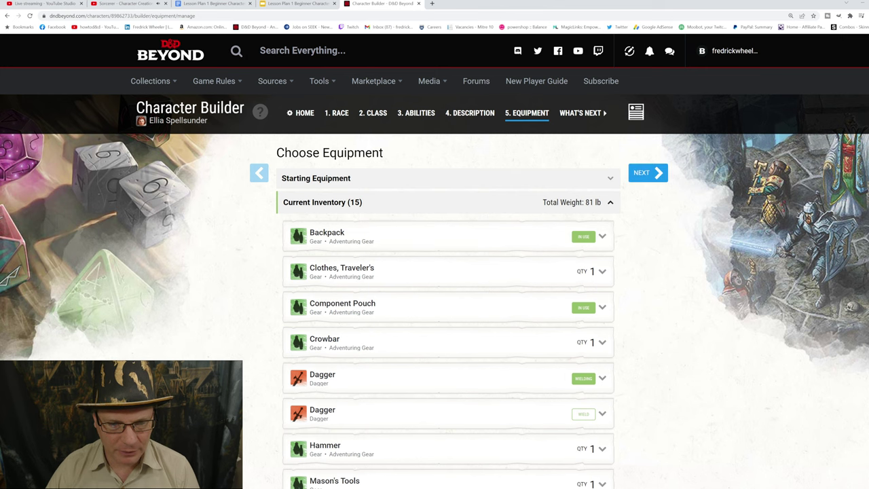
left_click(648, 173)
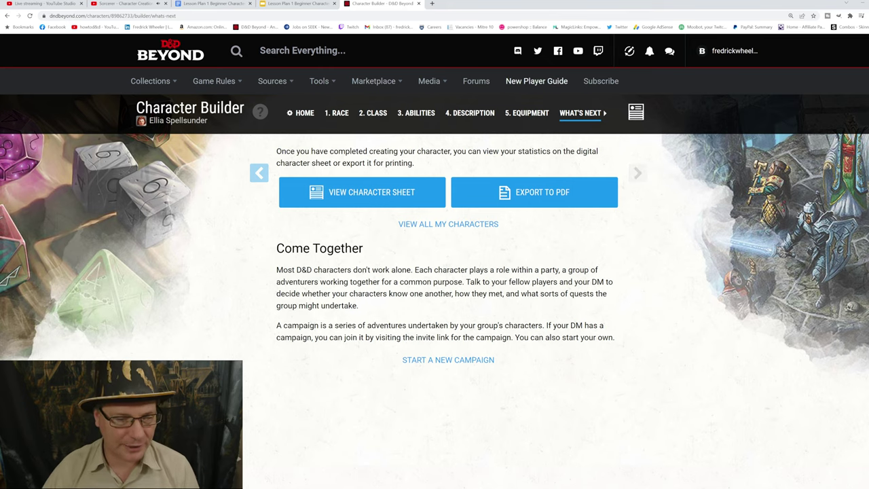
left_click(367, 192)
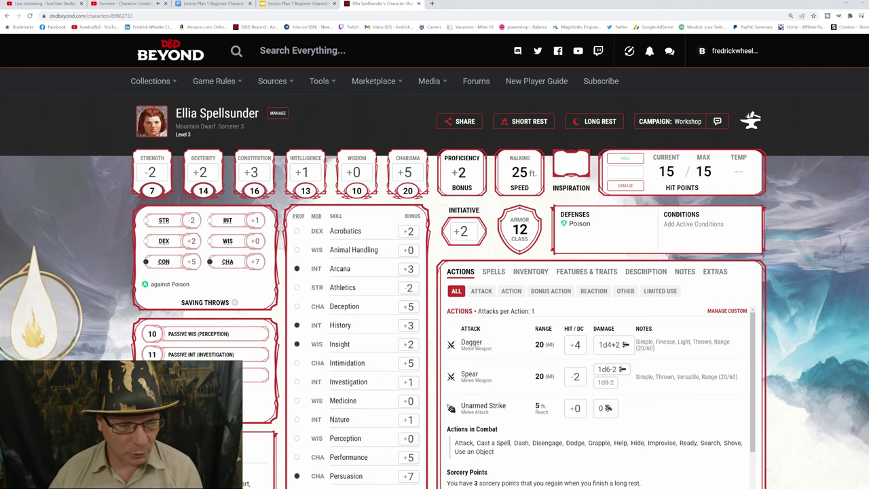
- Review the character sheet's ability scores, saving throws, skills, senses, proficiencies and weapon actions
scroll(434, 272, "down", 3)
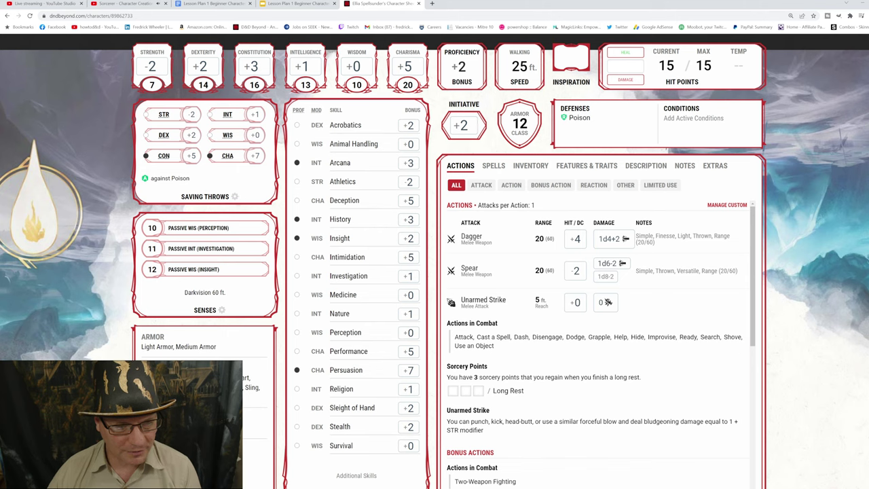
scroll(435, 271, "down", 1)
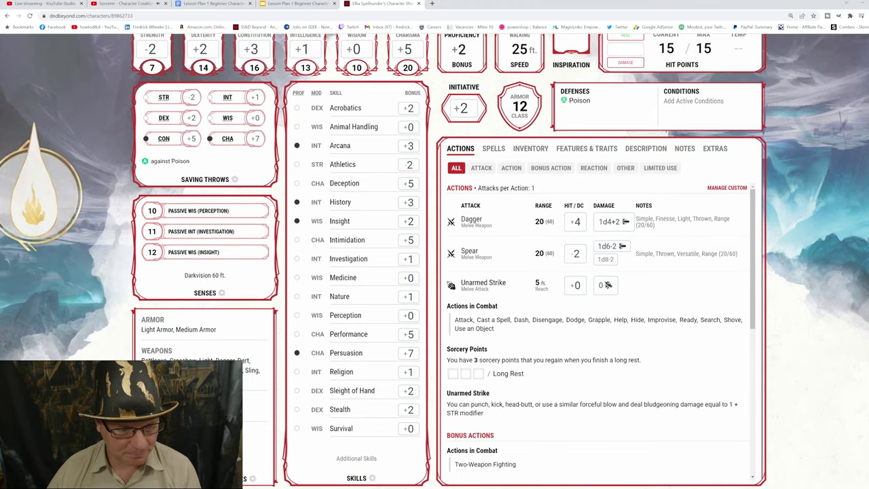
scroll(434, 271, "up", 3)
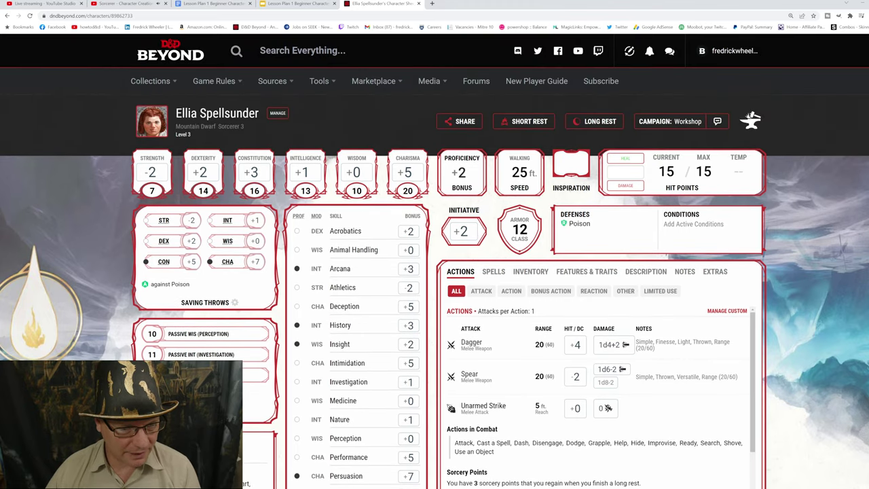
scroll(435, 271, "down", 2)
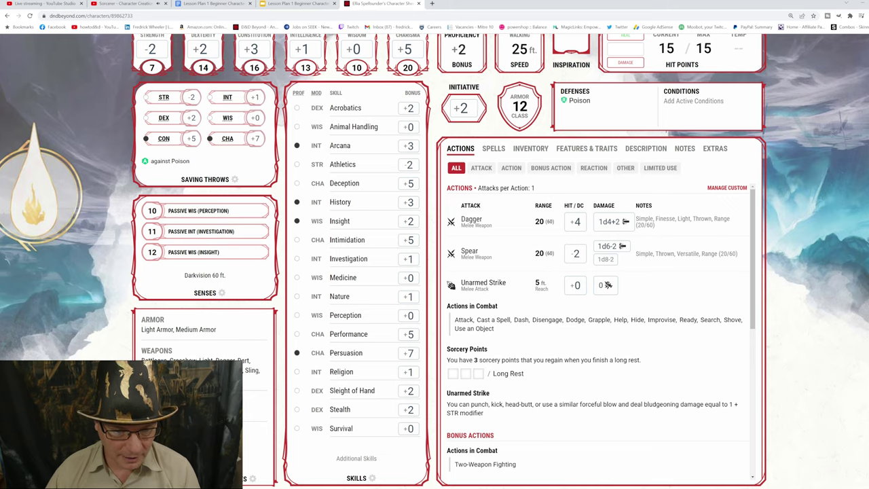
scroll(434, 271, "up", 2)
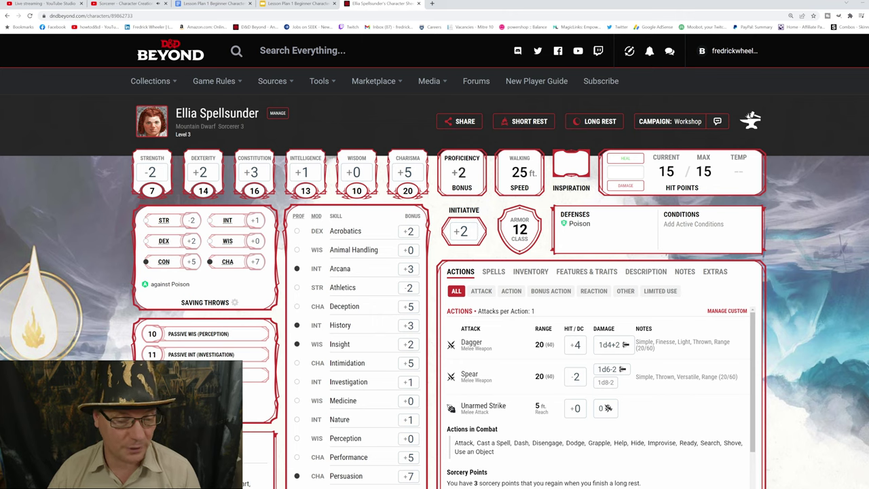
scroll(434, 271, "down", 2)
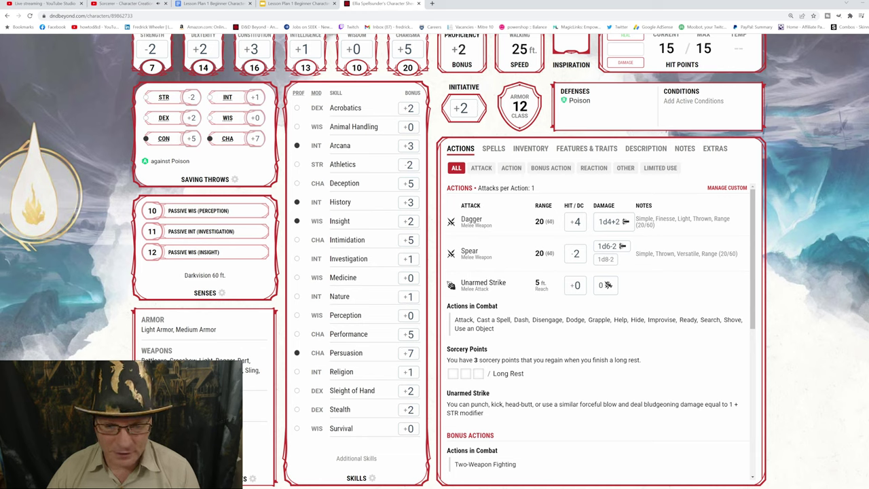
scroll(434, 272, "up", 2)
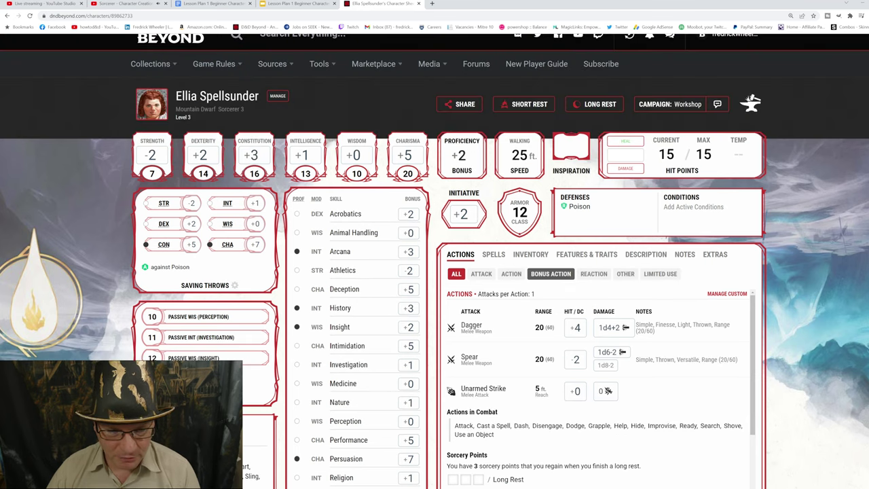
- Open spell management for the sorcerer, filter the available spells to cantrips (level 0), and learn Message
left_click(494, 254)
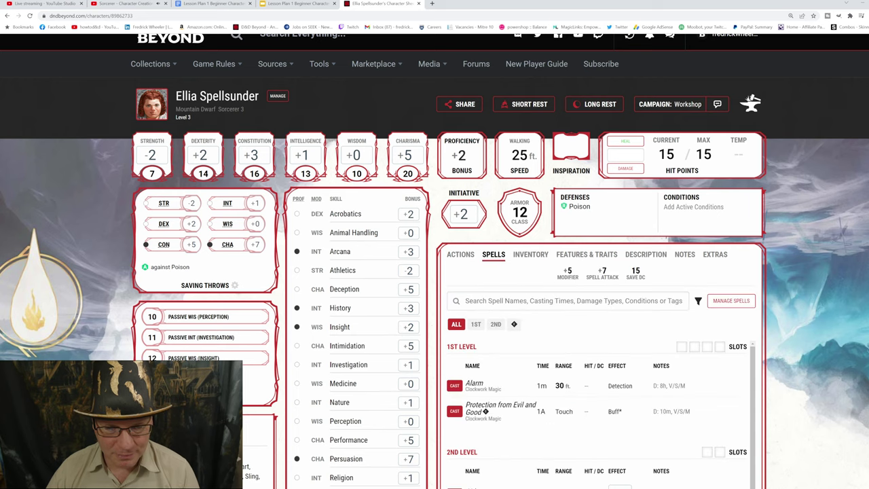
scroll(434, 272, "down", 2)
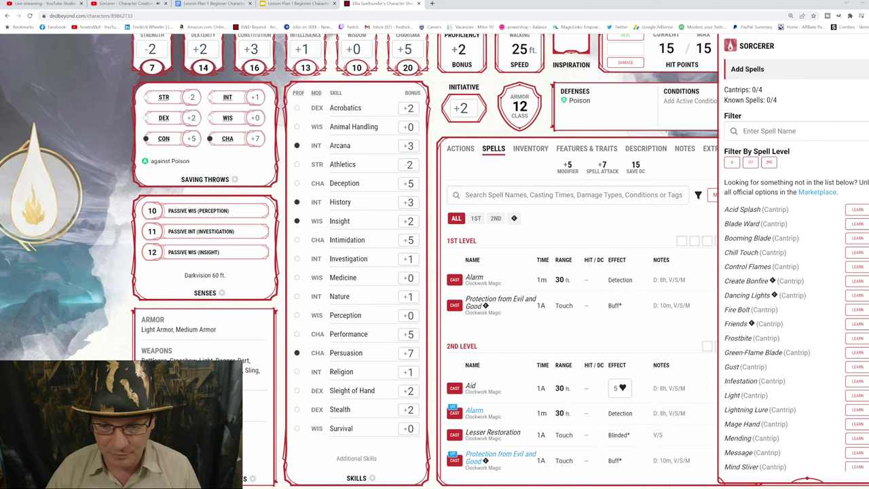
left_click(732, 162)
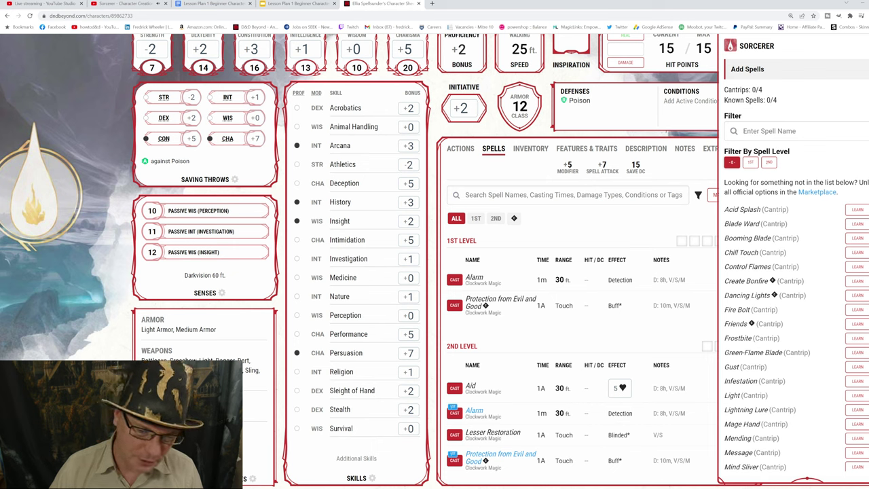
left_click(857, 452)
- Learn Mage Hand, Mending and Fire Bolt as the sorcerer's remaining cantrips
scroll(857, 452, "down", 2)
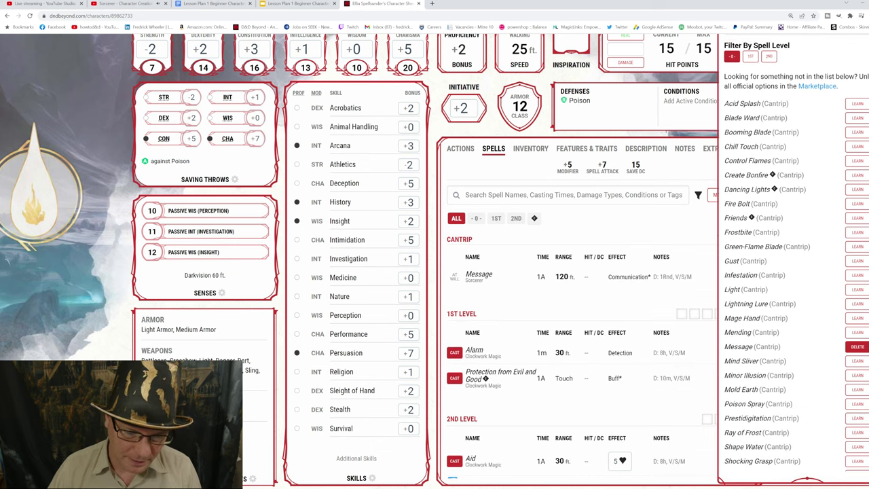
scroll(795, 252, "down", 2)
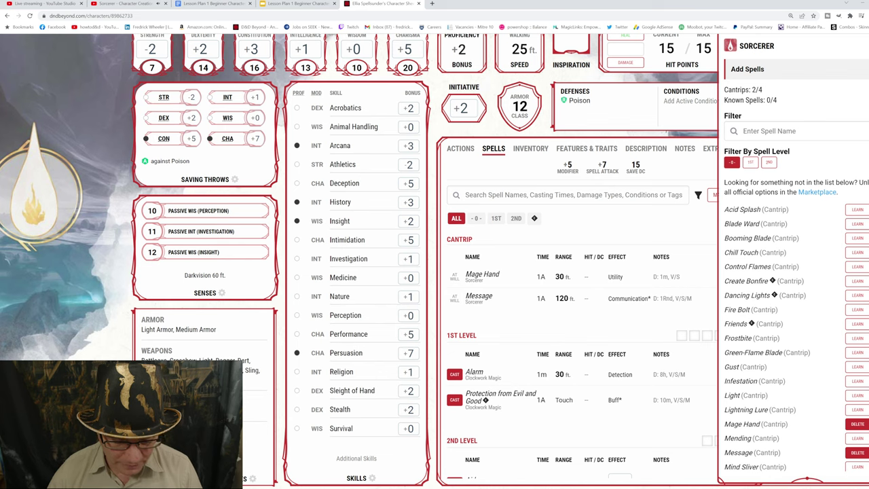
scroll(794, 272, "down", 3)
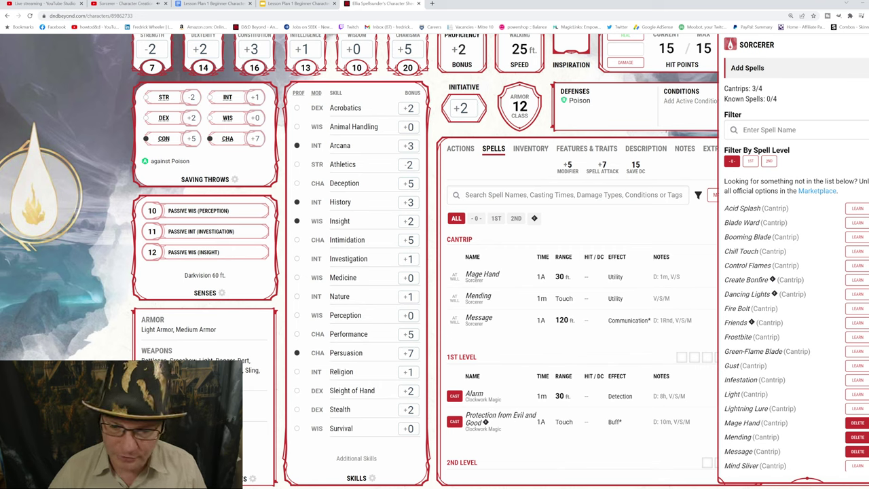
left_click(857, 308)
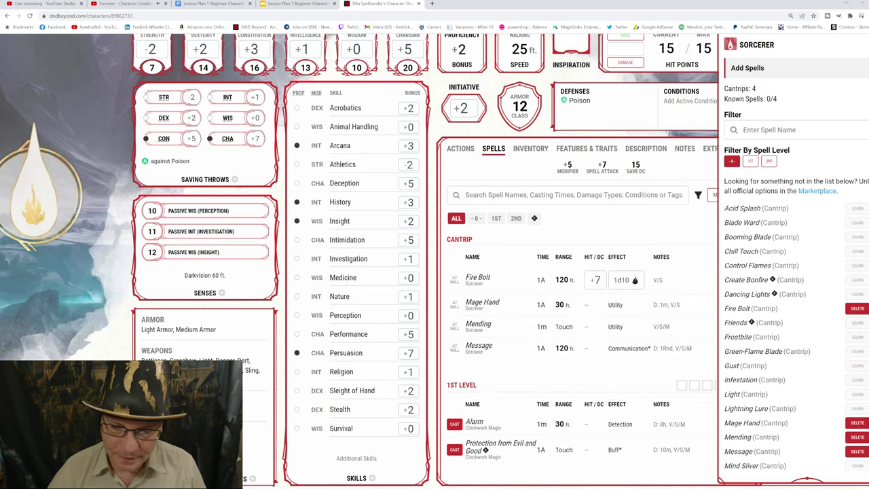
scroll(795, 272, "down", 1)
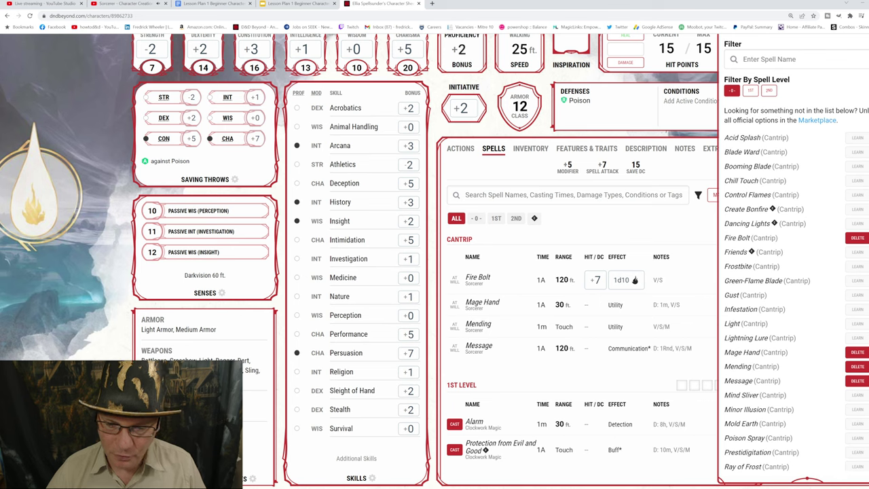